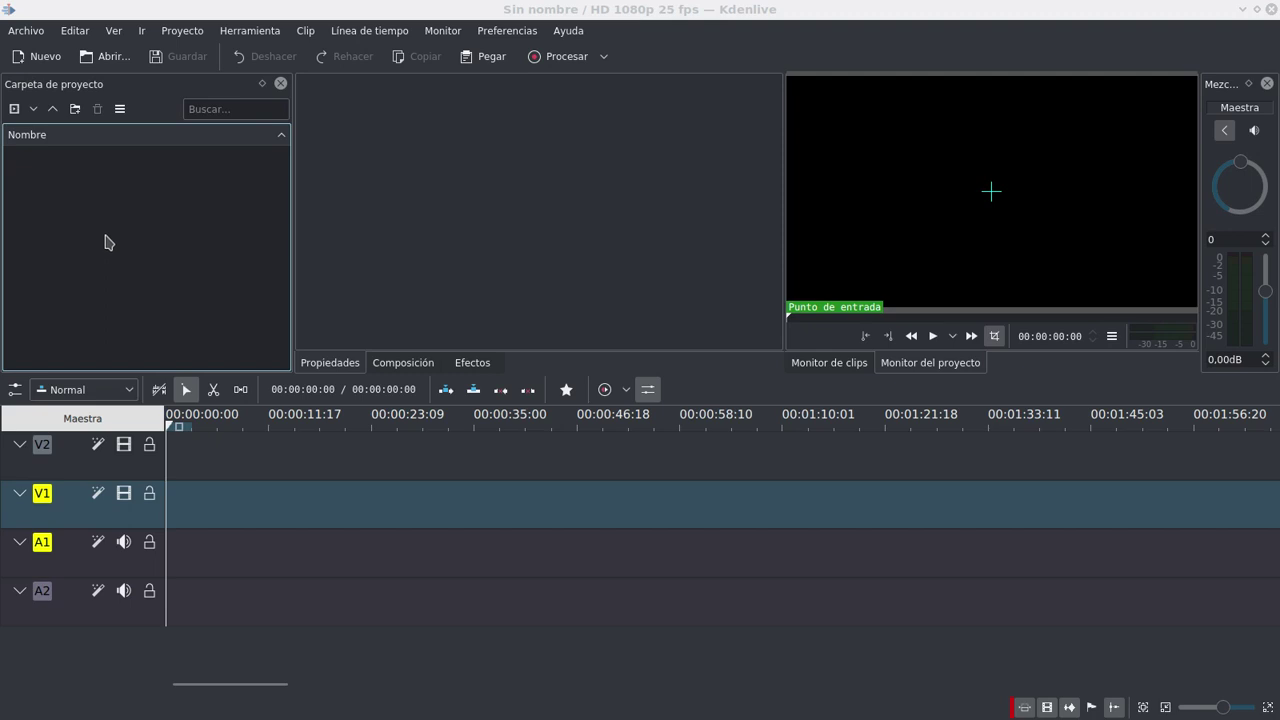
Step: Import the images tazae-0001.jpg and tazae-0250.jpg into the project bin as separate still clips
{"action": "right_click", "coordinate": [110, 216]}
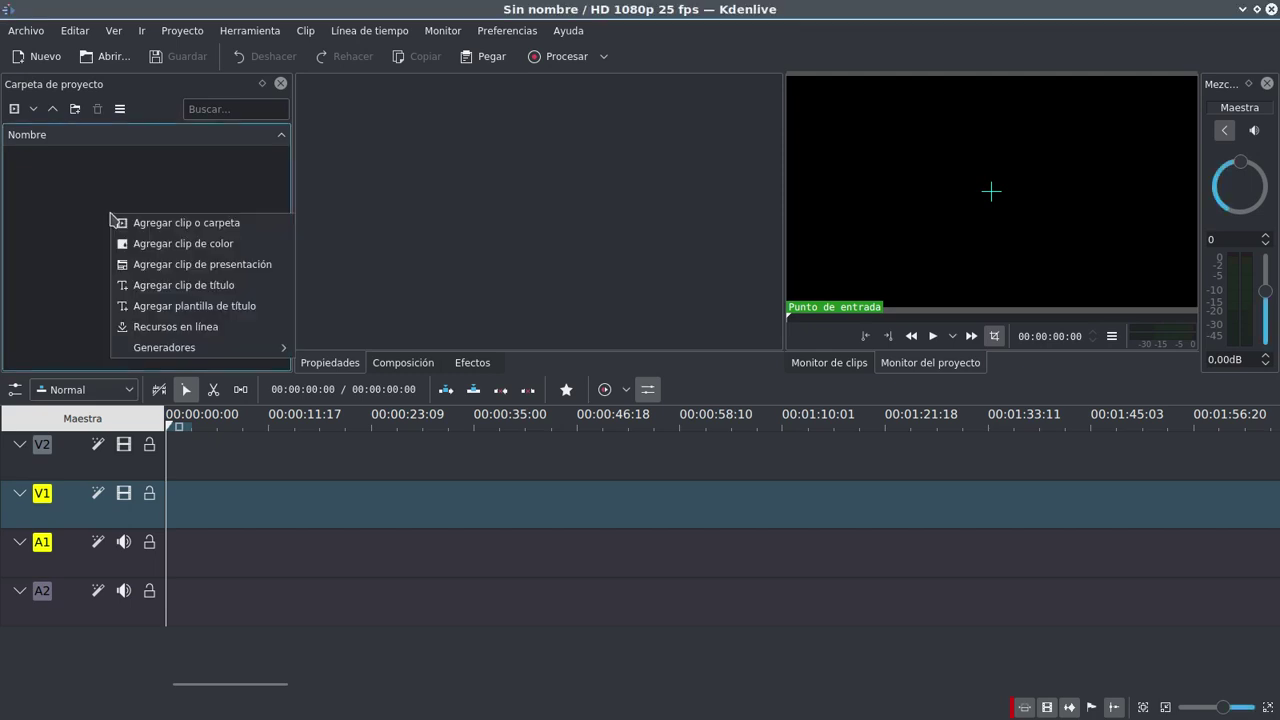
{"action": "left_click", "coordinate": [160, 230]}
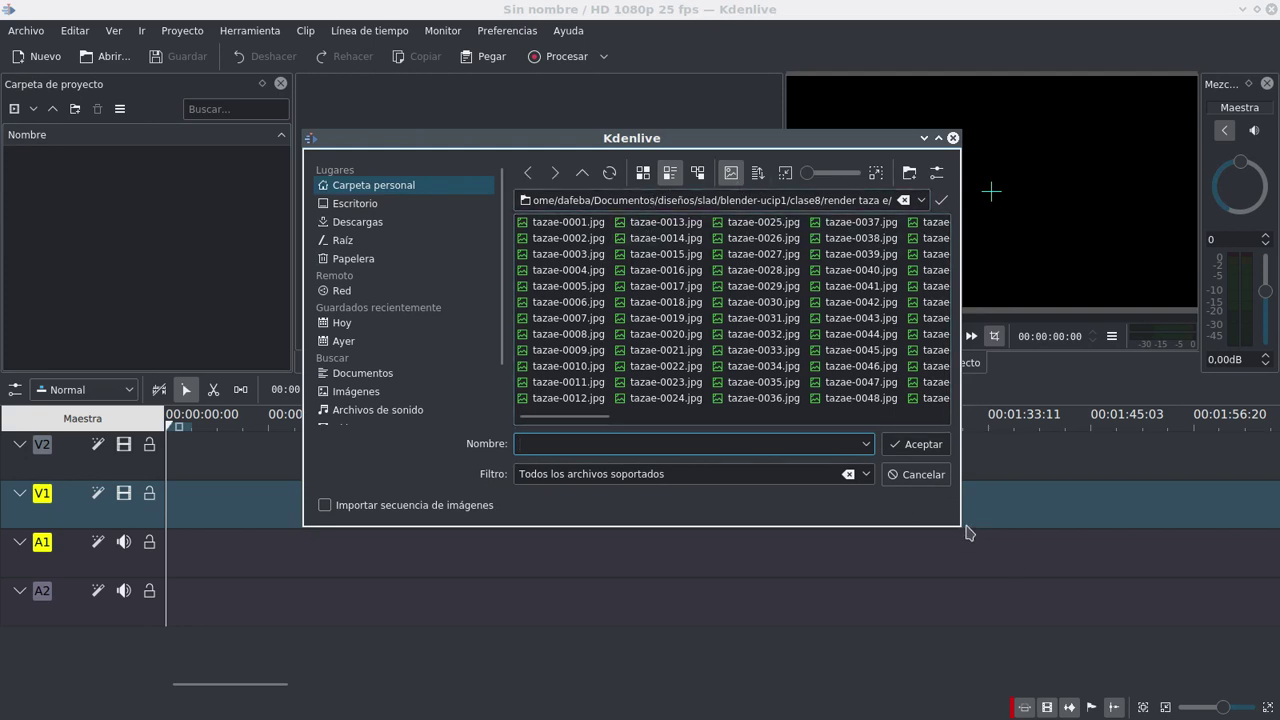
{"action": "left_click_drag", "start_coordinate": [955, 518], "coordinate": [1172, 585]}
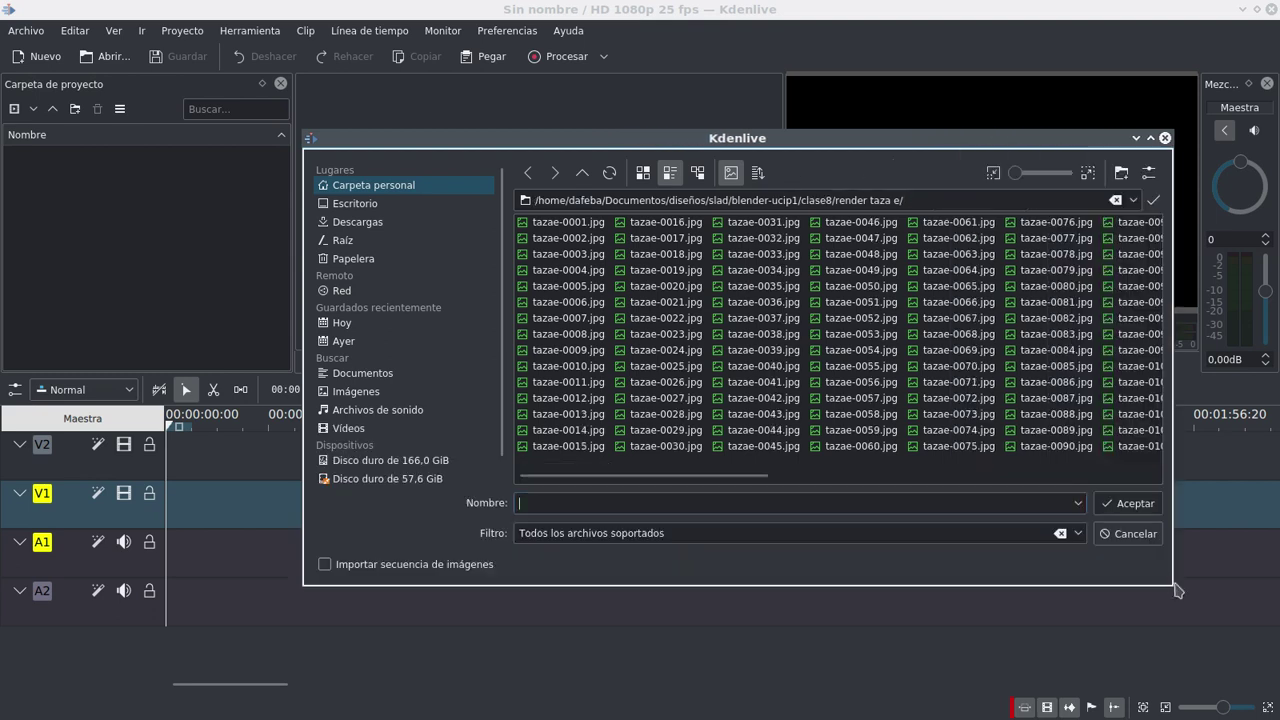
{"action": "left_click", "coordinate": [565, 228]}
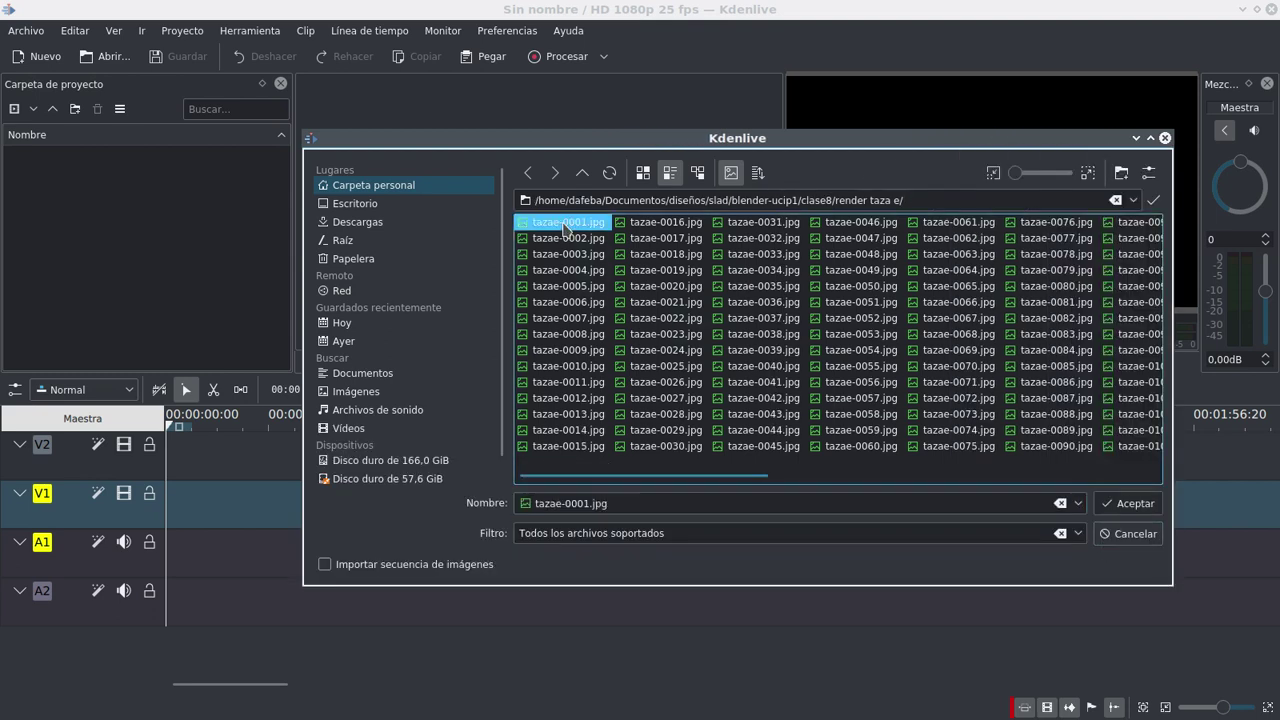
{"action": "left_click_drag", "start_coordinate": [670, 482], "coordinate": [1070, 485]}
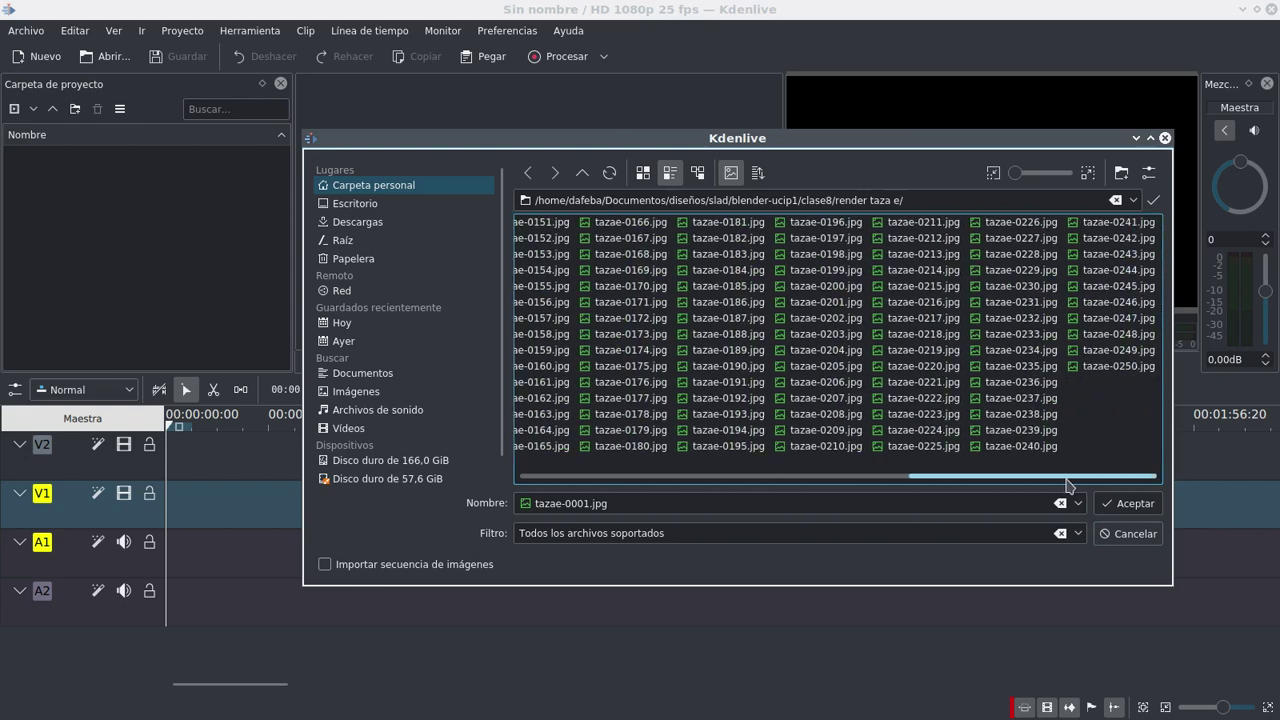
{"action": "left_click", "coordinate": [1112, 368], "text": "ctrl"}
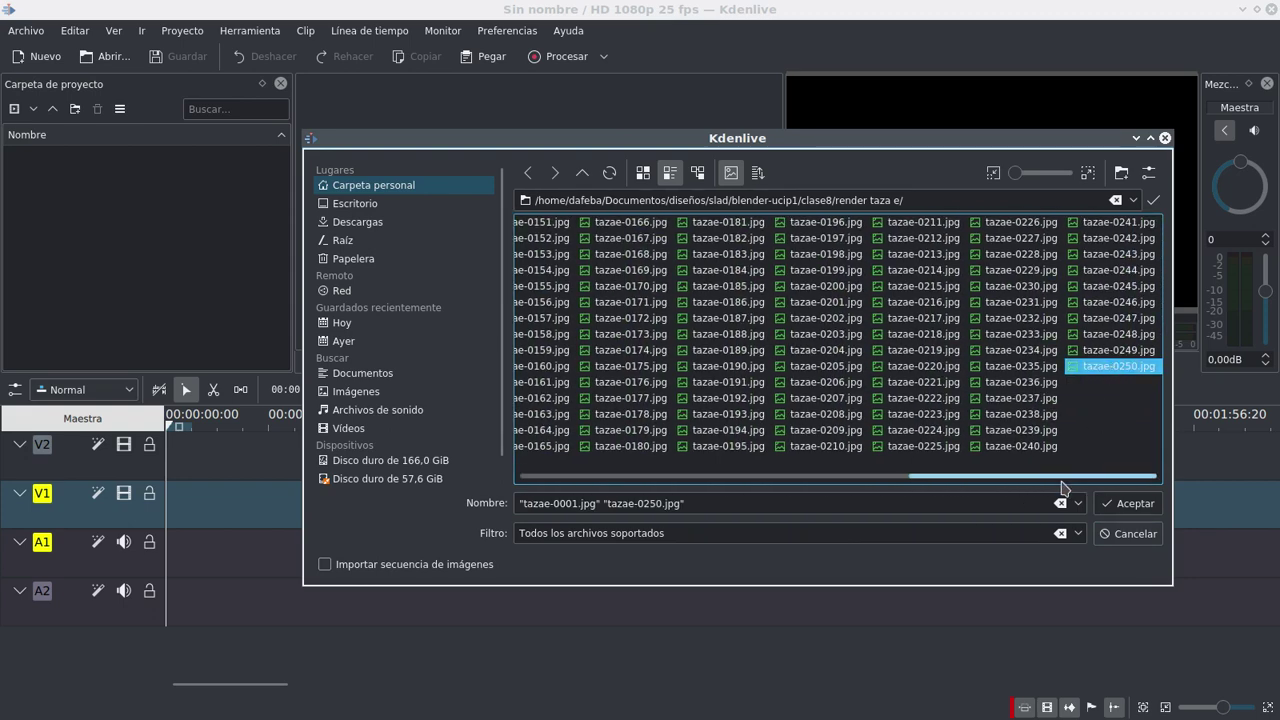
{"action": "mouse_move", "coordinate": [1043, 481]}
{"action": "left_mouse_down"}
{"action": "mouse_move", "coordinate": [526, 490]}
{"action": "mouse_move", "coordinate": [1040, 483]}
{"action": "left_mouse_up"}
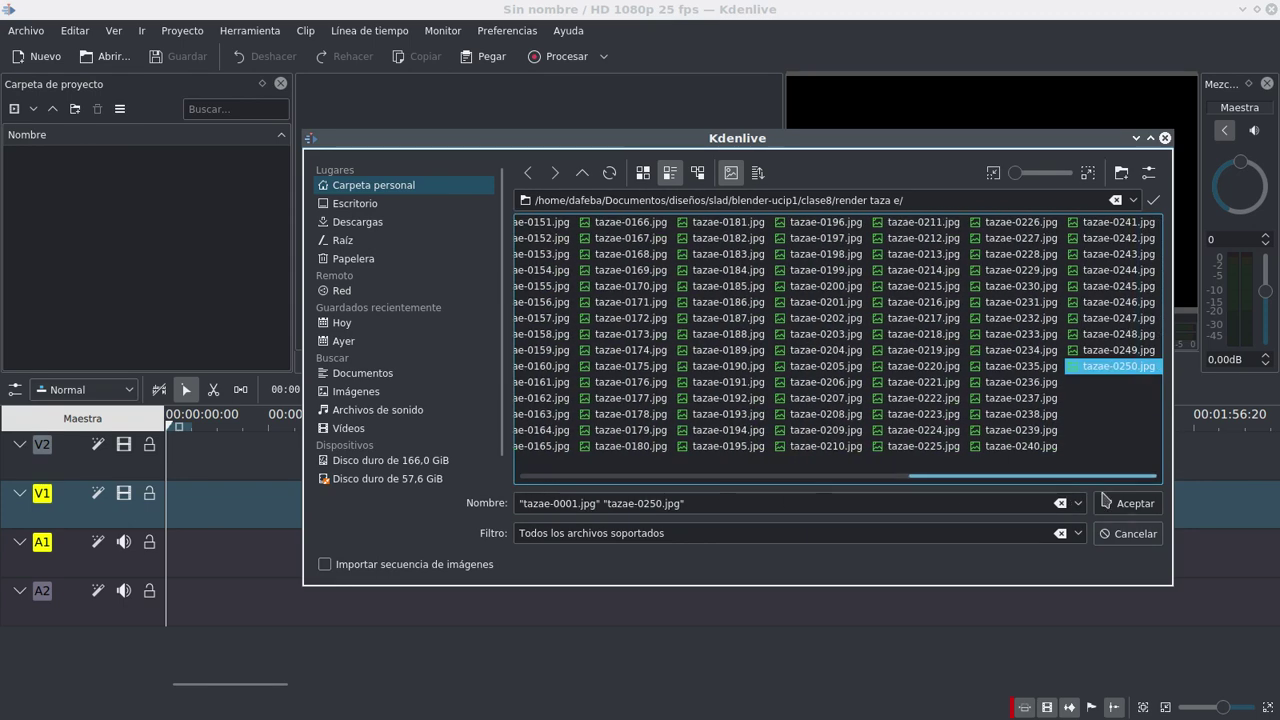
{"action": "left_click", "coordinate": [1127, 505]}
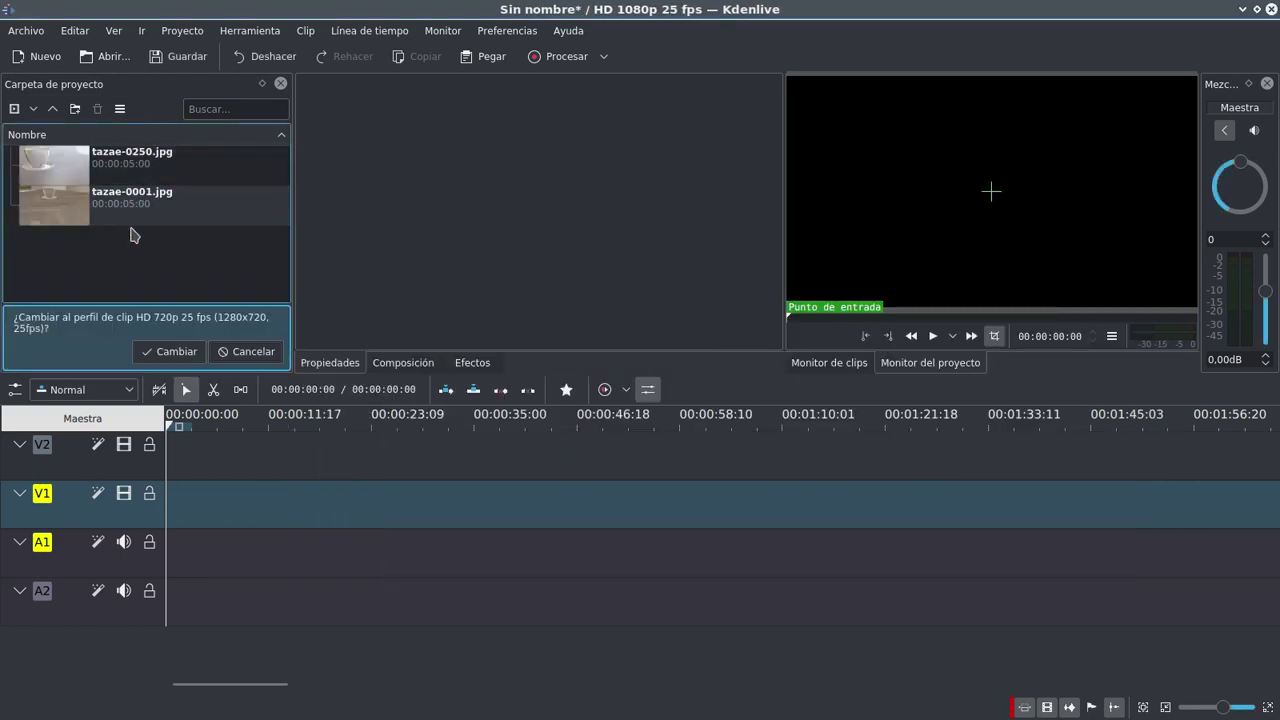
{"action": "left_click", "coordinate": [131, 200]}
{"action": "key", "text": "Up"}
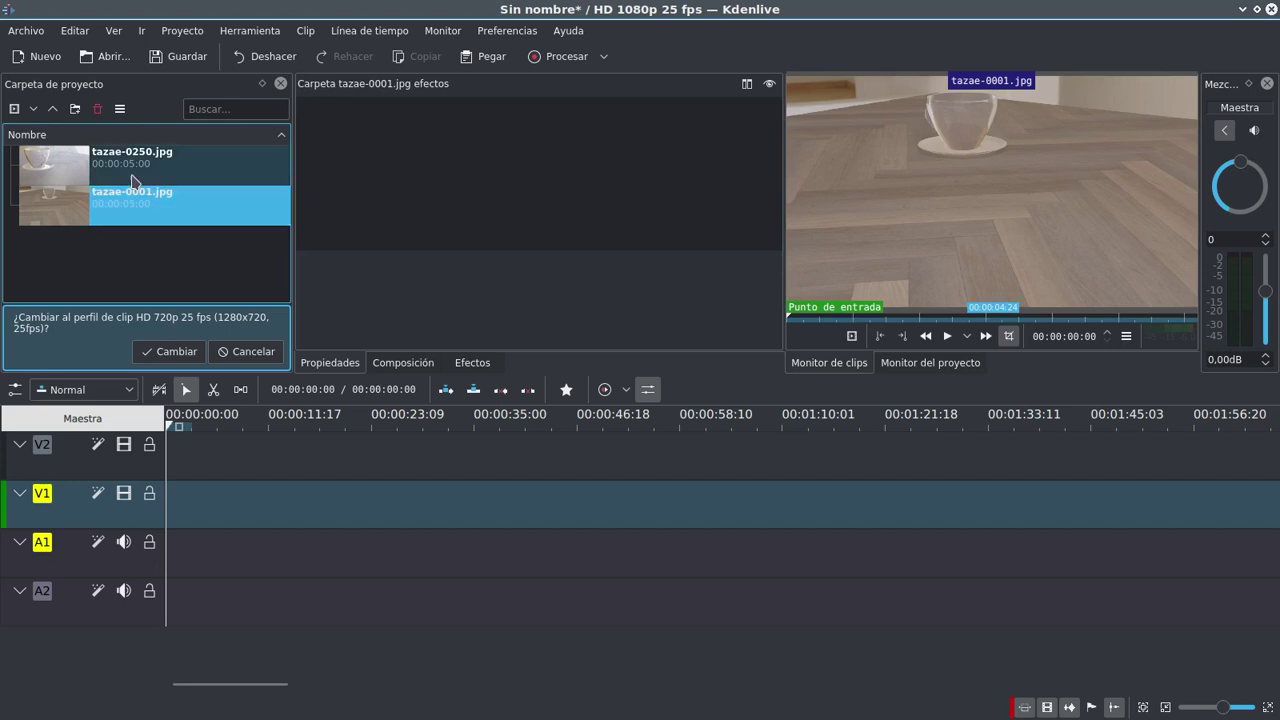
Step: Import the render as an image sequence starting from tazae-0001.jpg and play the resulting clip in the clip monitor
{"action": "right_click", "coordinate": [128, 252]}
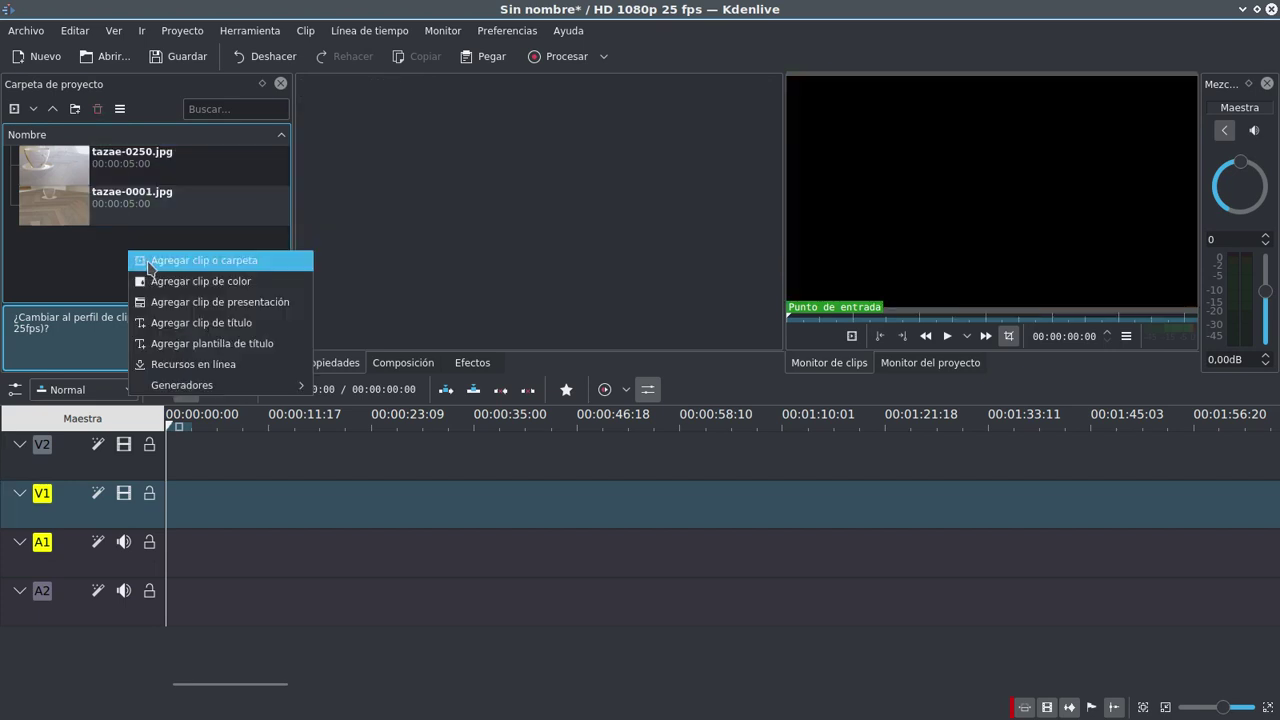
{"action": "left_click", "coordinate": [148, 262]}
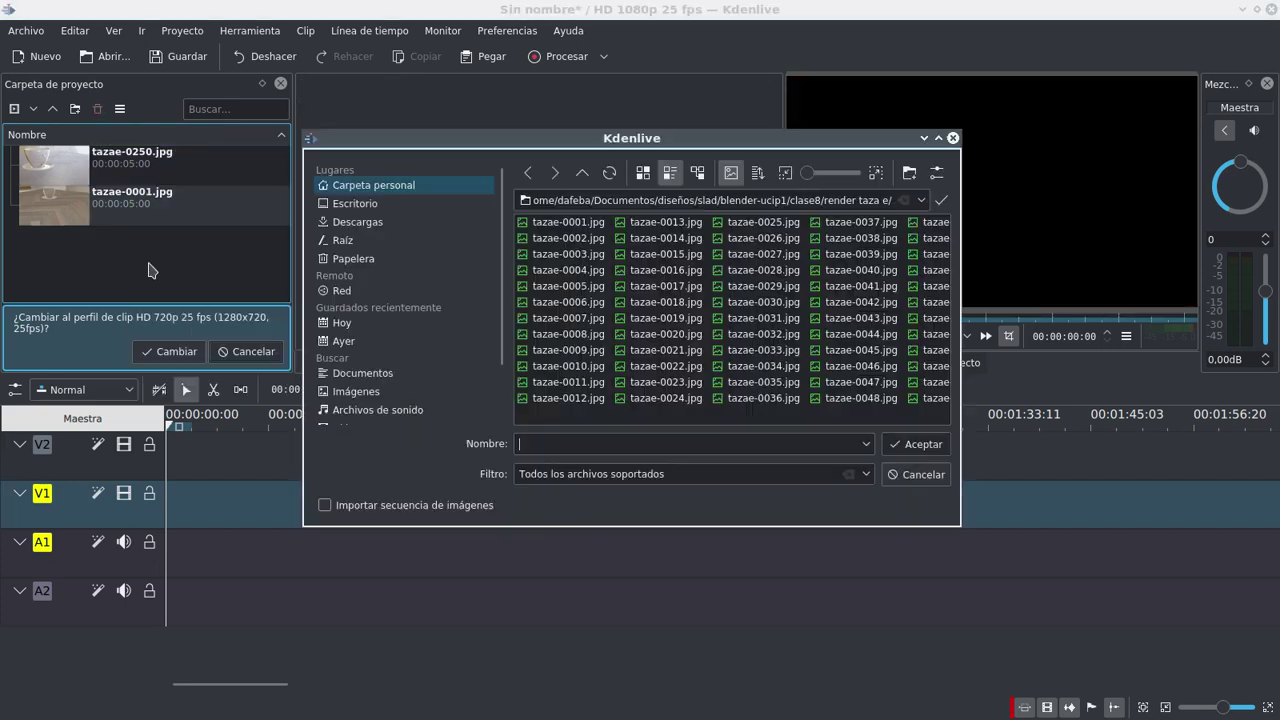
{"action": "left_click", "coordinate": [581, 223]}
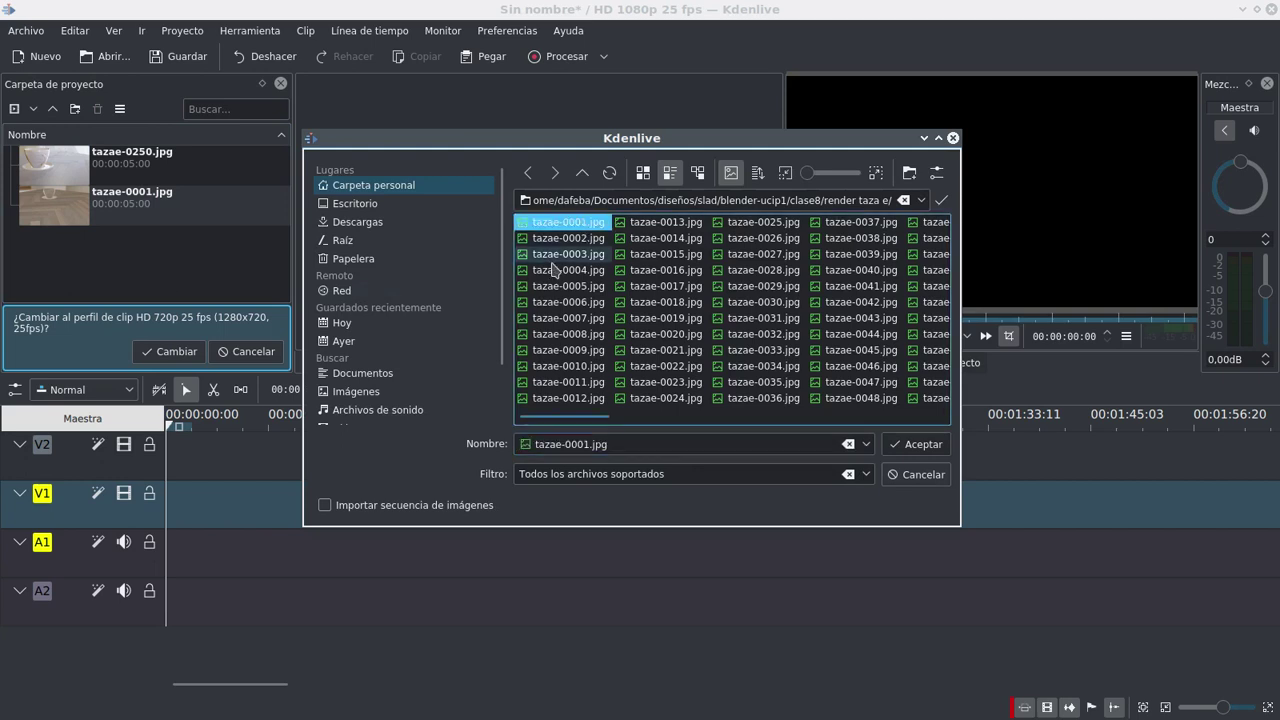
{"action": "left_click", "coordinate": [381, 507]}
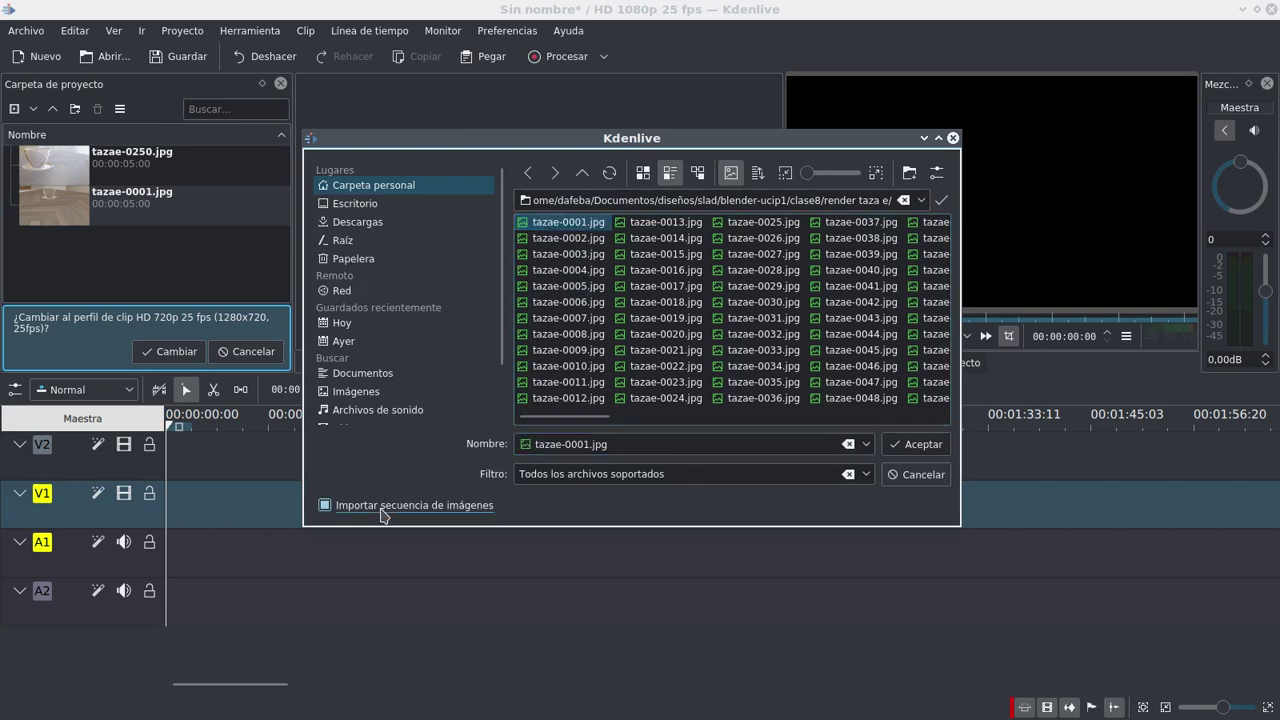
{"action": "left_click", "coordinate": [916, 445]}
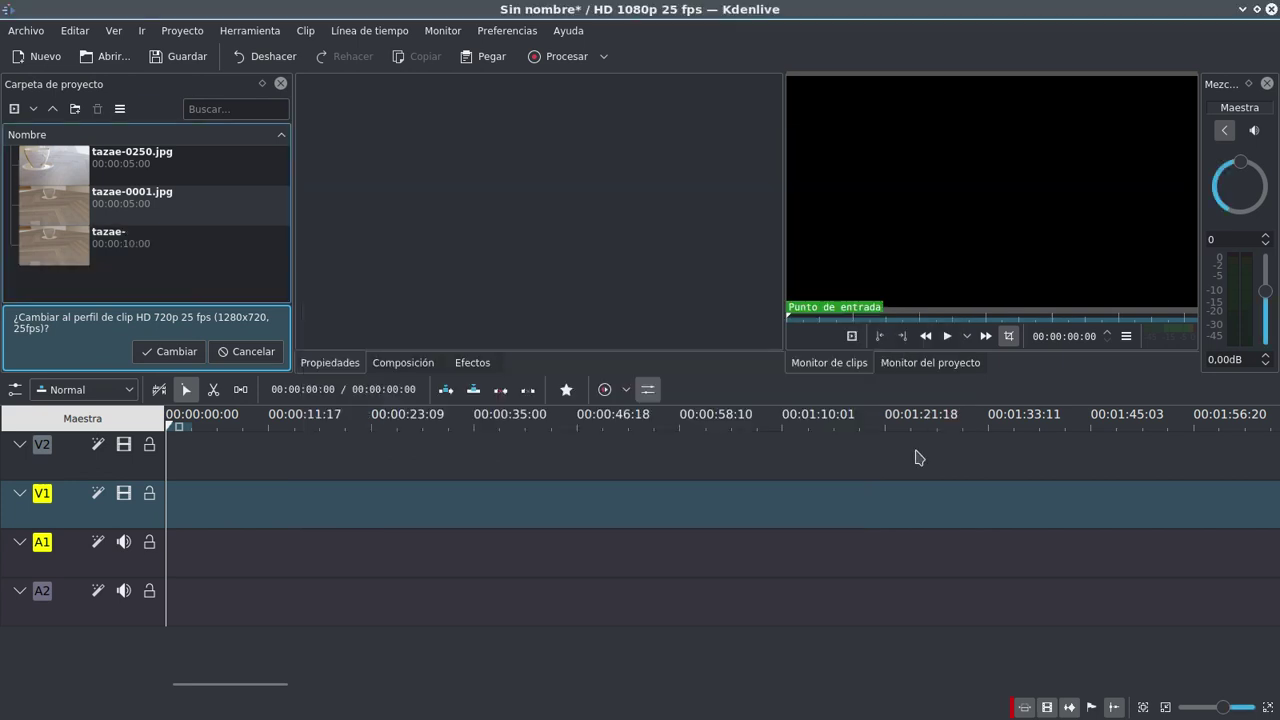
{"action": "left_click", "coordinate": [136, 250]}
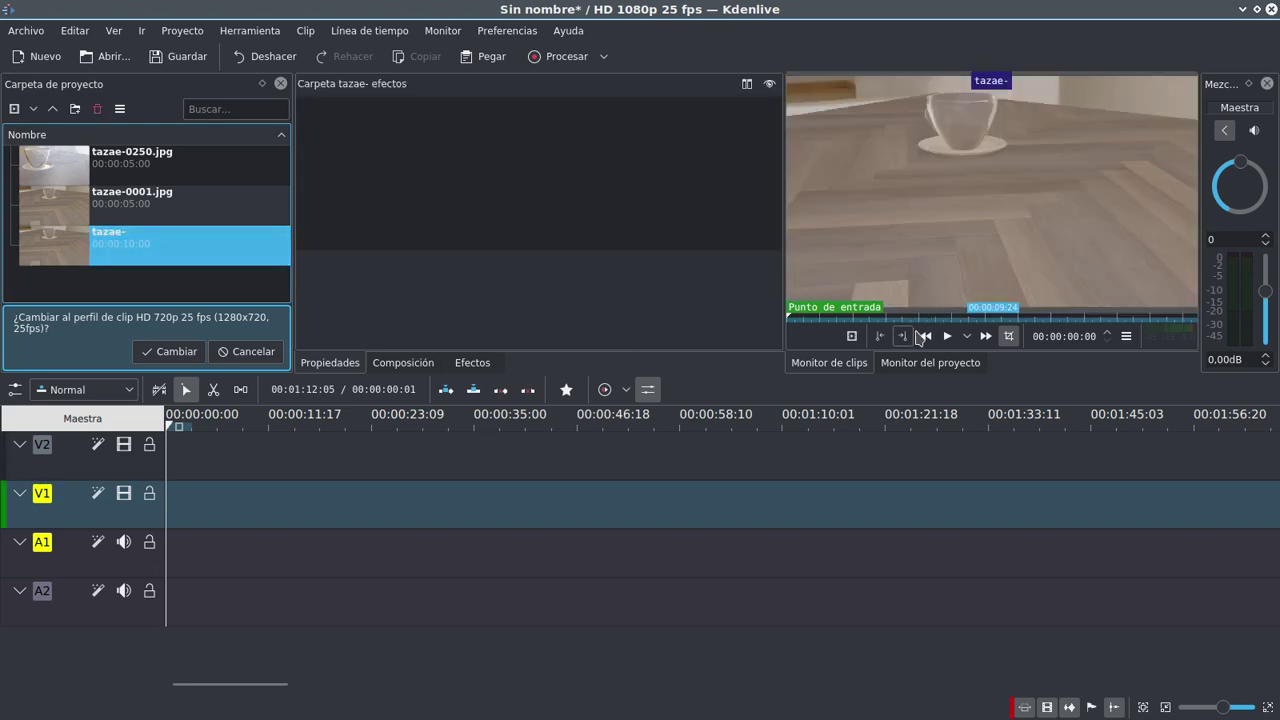
{"action": "left_click", "coordinate": [948, 337]}
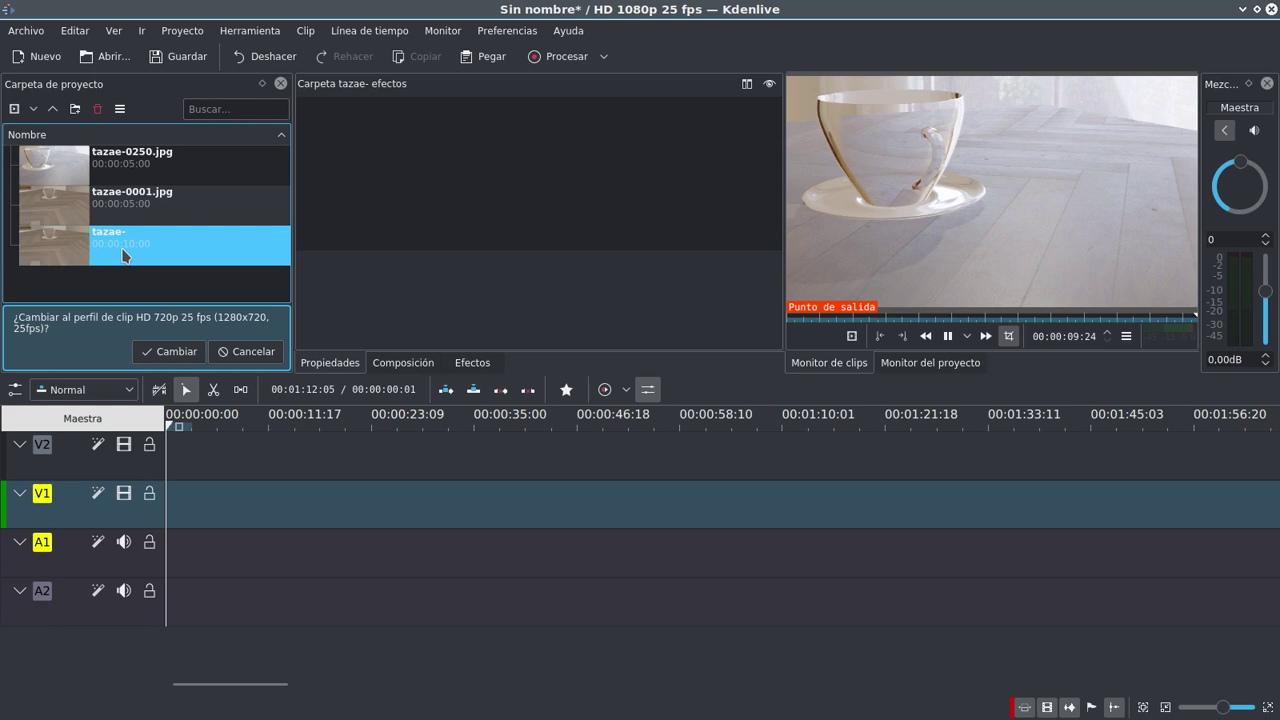
Step: Set the tazae- sequence clip's frame duration to 3 frames and enable Repetir in its properties
{"action": "right_click", "coordinate": [124, 255]}
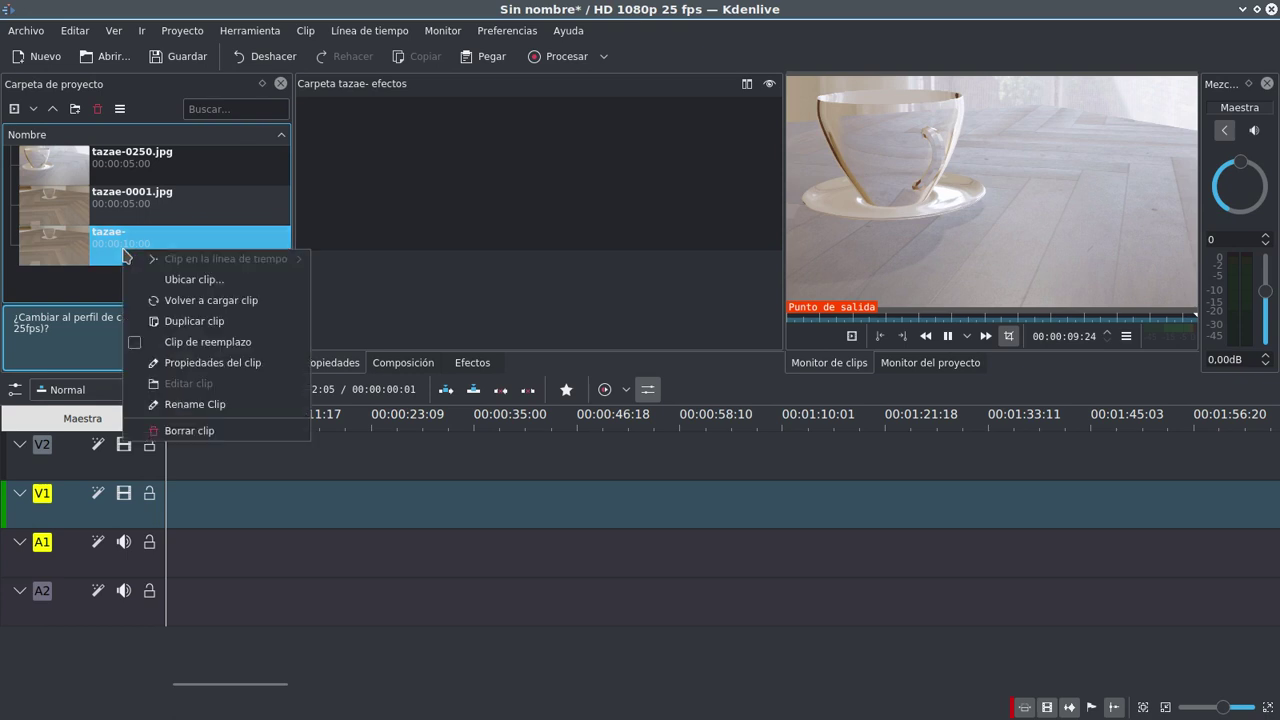
{"action": "left_click", "coordinate": [266, 363]}
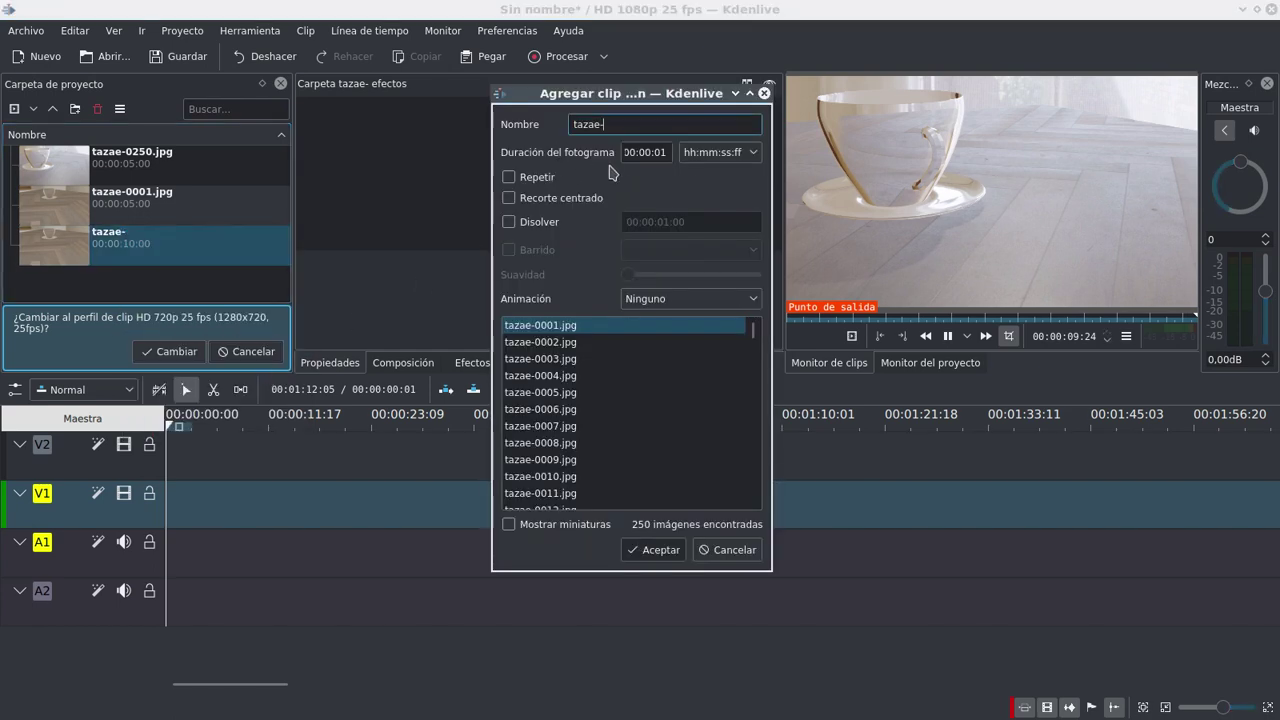
{"action": "left_click", "coordinate": [546, 181]}
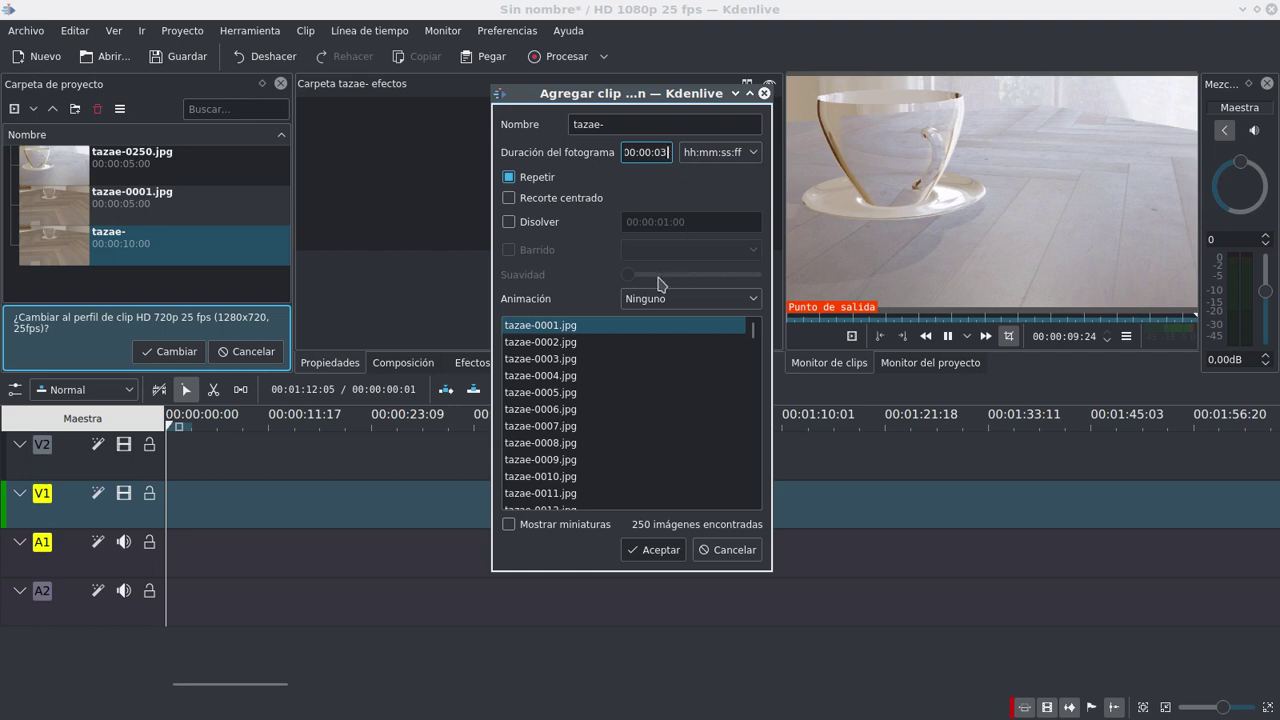
{"action": "left_click", "coordinate": [656, 550]}
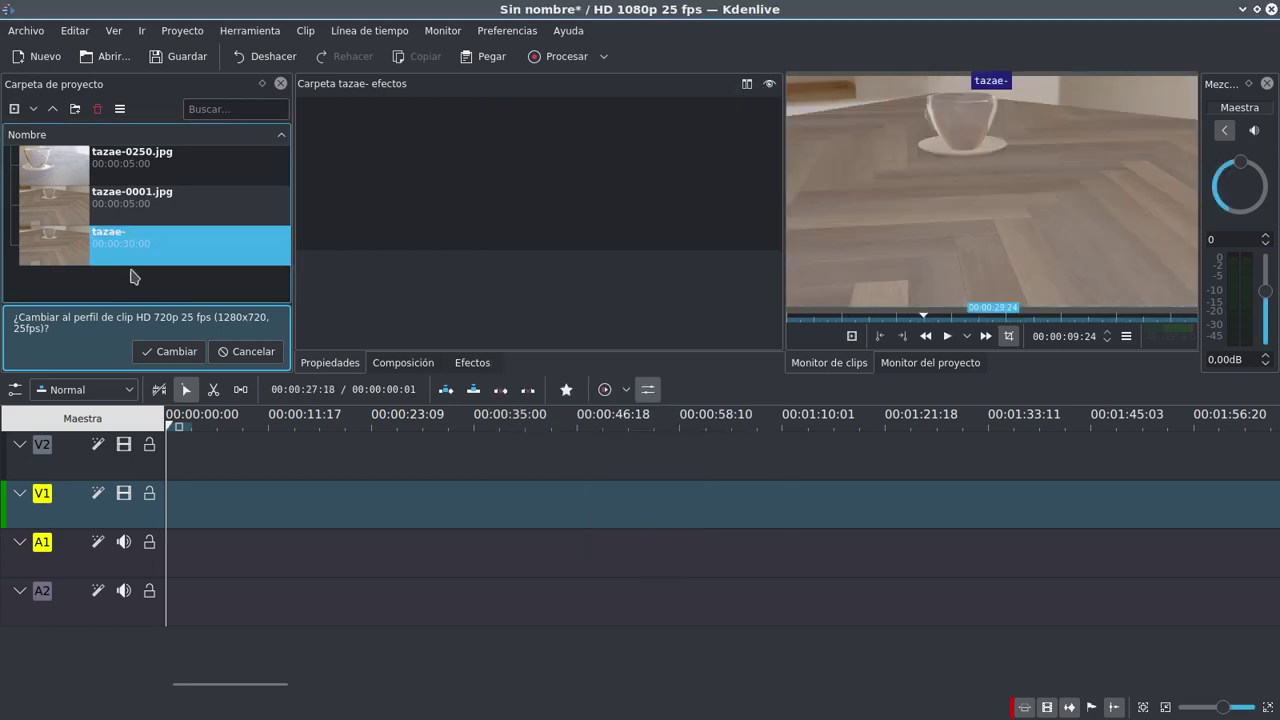
Step: Place the tazae- sequence on track V1, with tazae-0001.jpg directly before it and tazae-0250.jpg directly after it
{"action": "left_click_drag", "start_coordinate": [130, 266], "coordinate": [348, 523]}
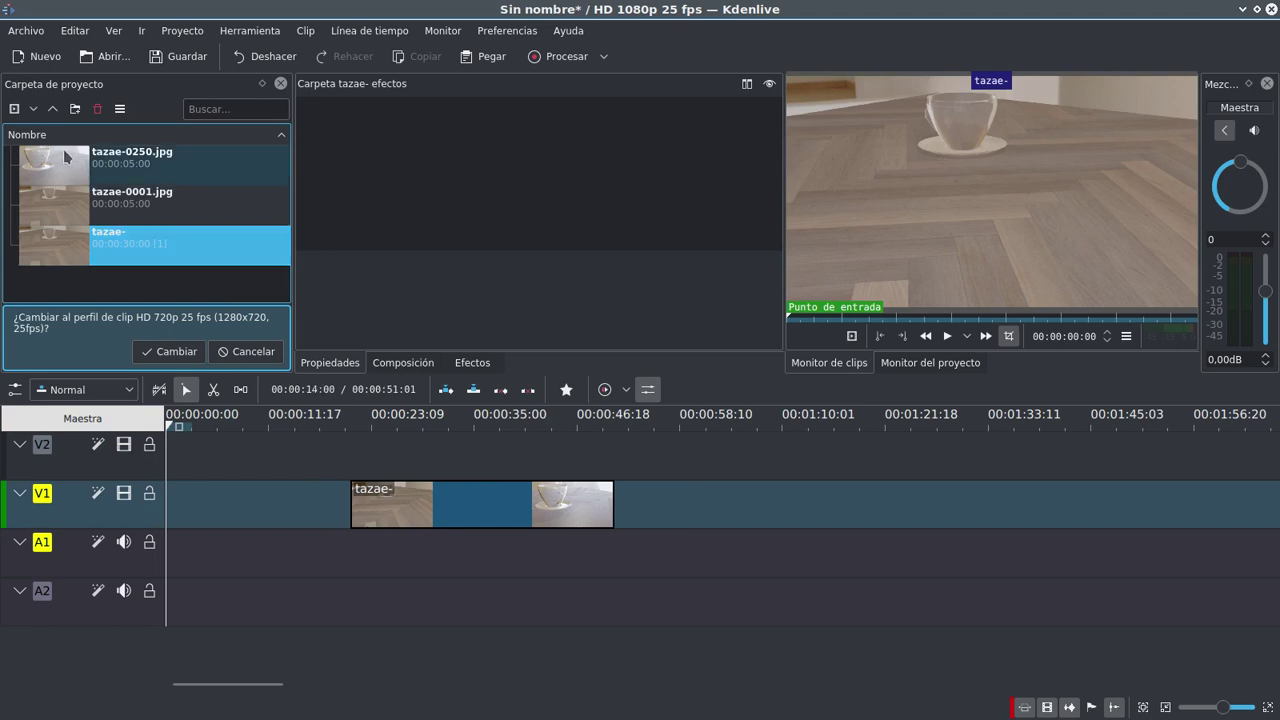
{"action": "left_click_drag", "start_coordinate": [110, 200], "coordinate": [312, 502]}
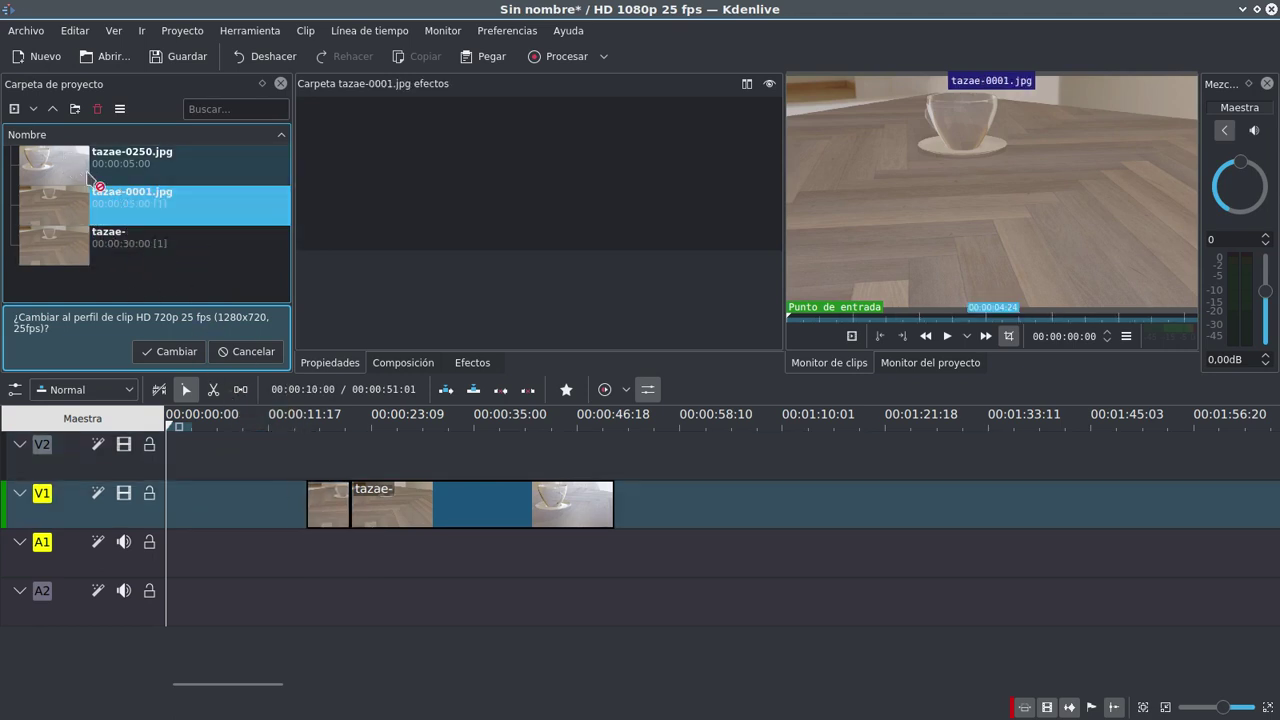
{"action": "left_click_drag", "start_coordinate": [88, 175], "coordinate": [617, 506]}
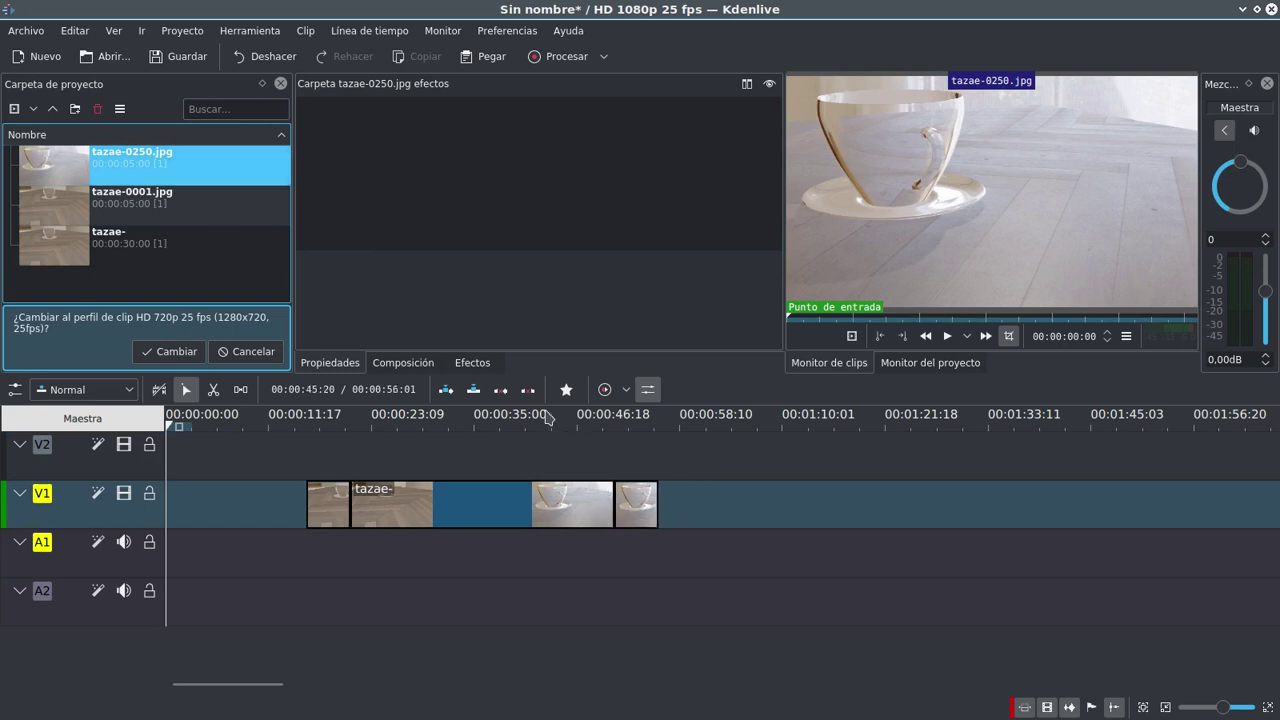
Step: Play the clips on V1 to review the slowed animation, and delete the tazae- sequence from the track
{"action": "left_click", "coordinate": [324, 465]}
{"action": "key", "text": "space"}
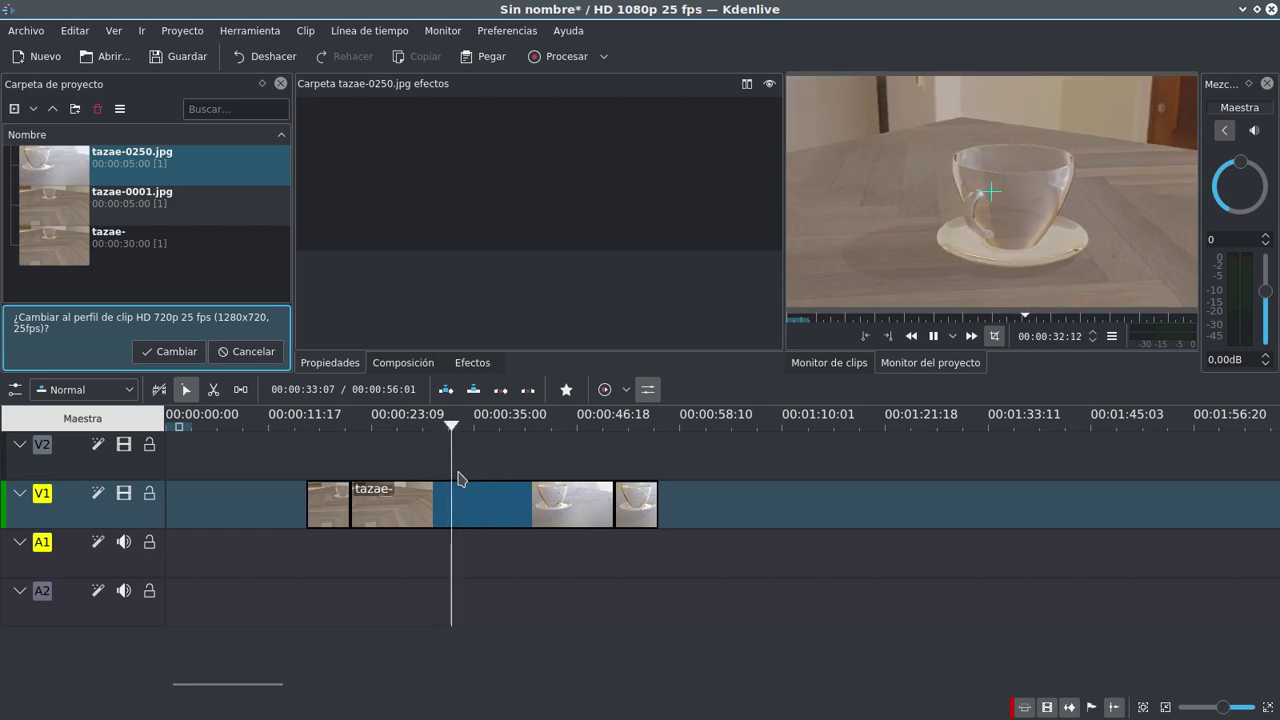
{"action": "key", "text": "space"}
{"action": "left_click", "coordinate": [491, 505]}
{"action": "key", "text": "Delete"}
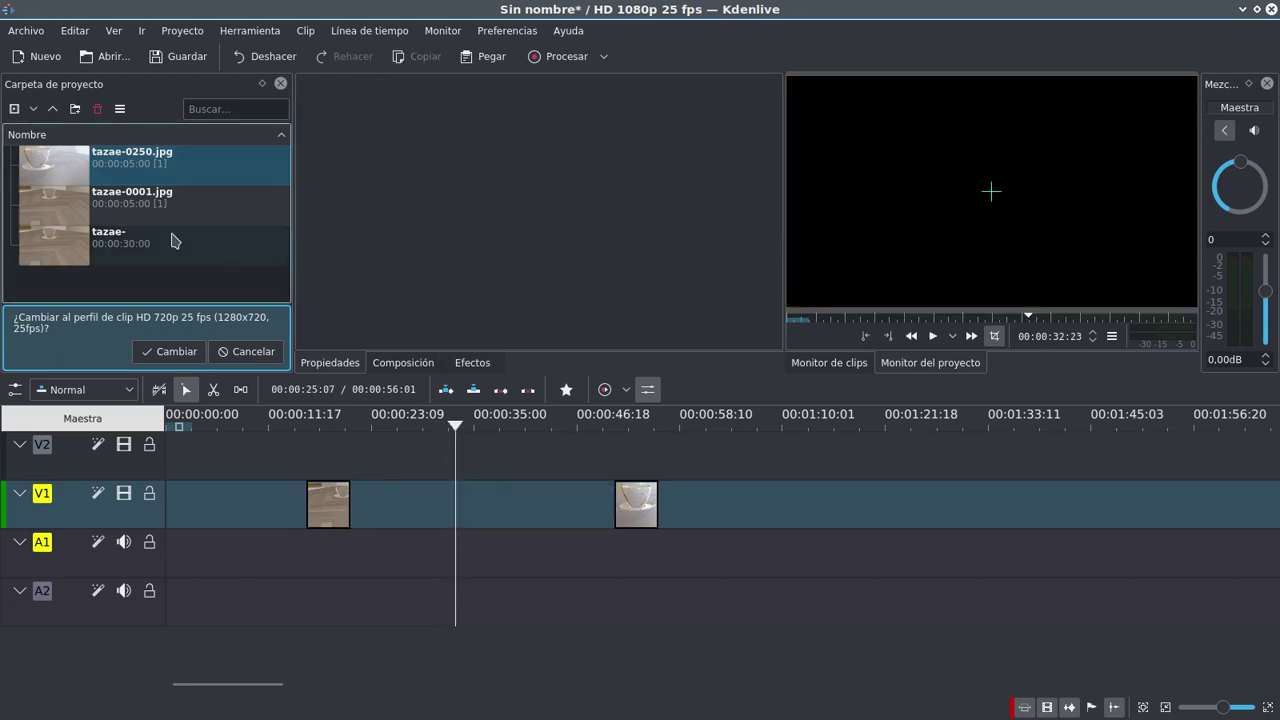
Step: Shorten the tazae- clip's frame duration for a total length of 00:00:10:00 and place it between the two stills on V1
{"action": "left_click", "coordinate": [148, 206]}
{"action": "right_click", "coordinate": [140, 244]}
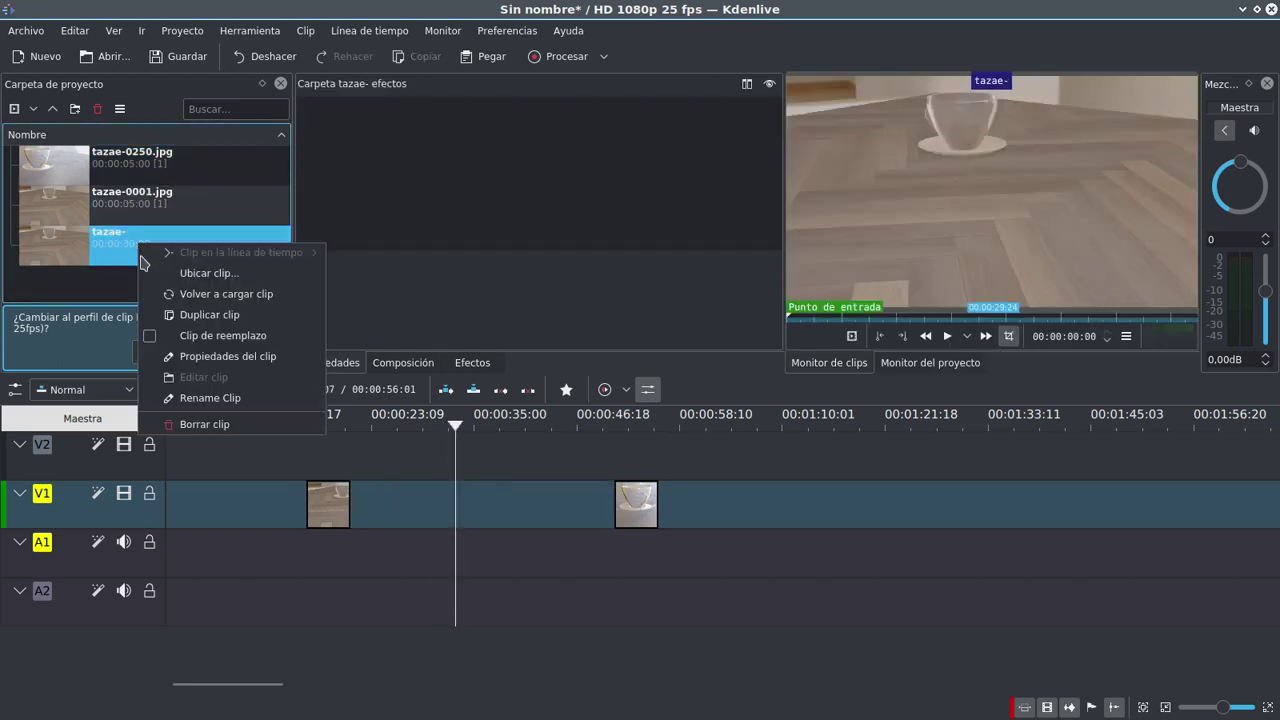
{"action": "left_click", "coordinate": [200, 357]}
{"action": "left_click", "coordinate": [660, 148]}
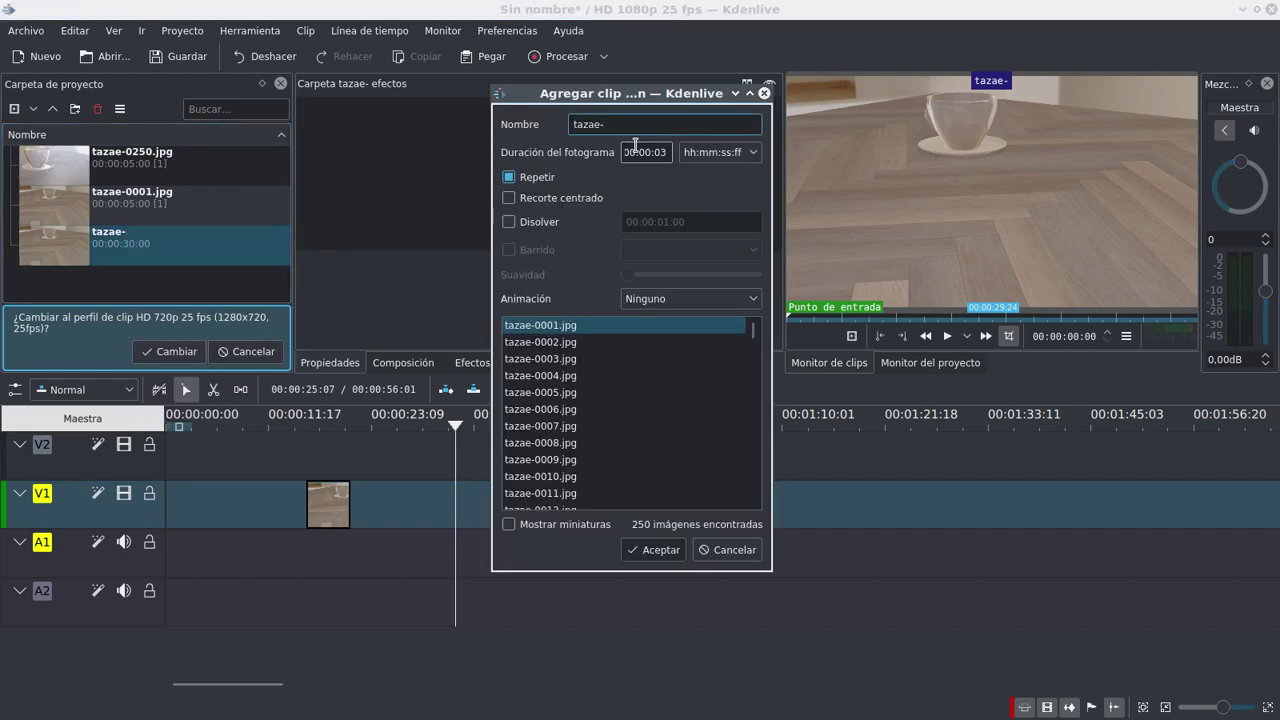
{"action": "left_click", "coordinate": [652, 549]}
{"action": "left_click_drag", "start_coordinate": [140, 244], "coordinate": [393, 495]}
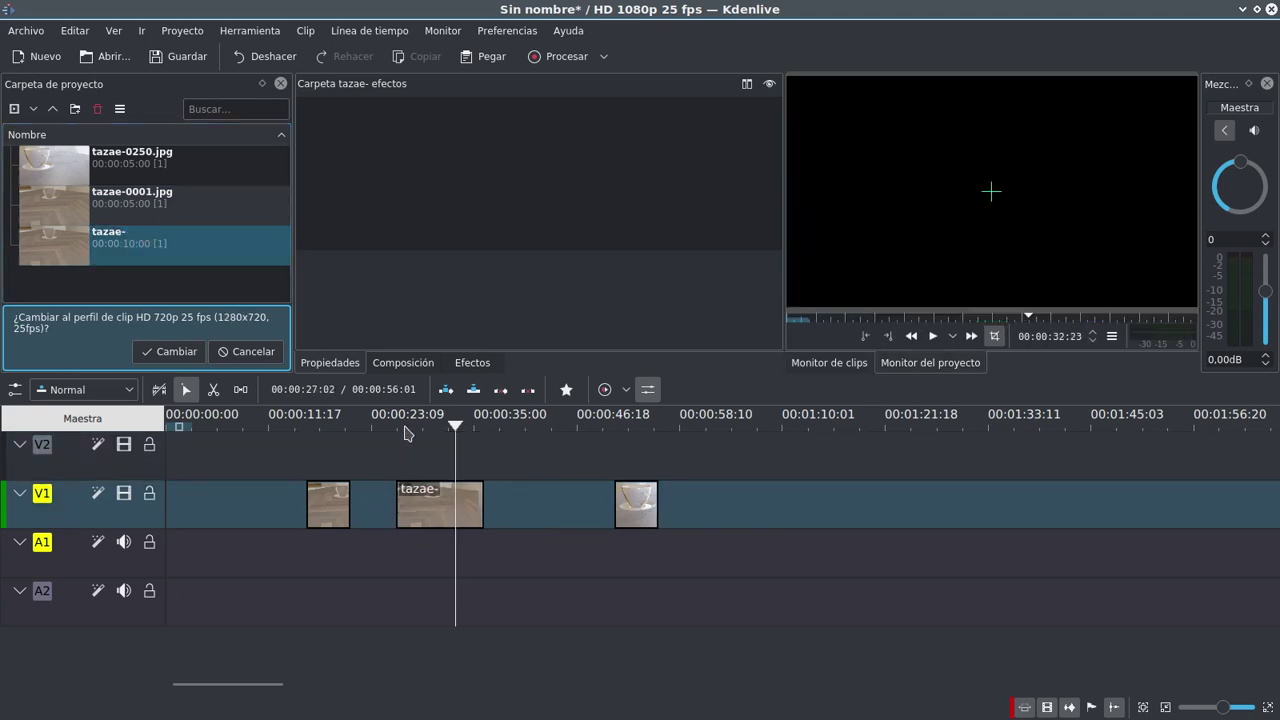
Step: Play the tazae- sequence on V1 from its beginning to check its speed
{"action": "left_click", "coordinate": [117, 497]}
{"action": "left_click", "coordinate": [330, 500]}
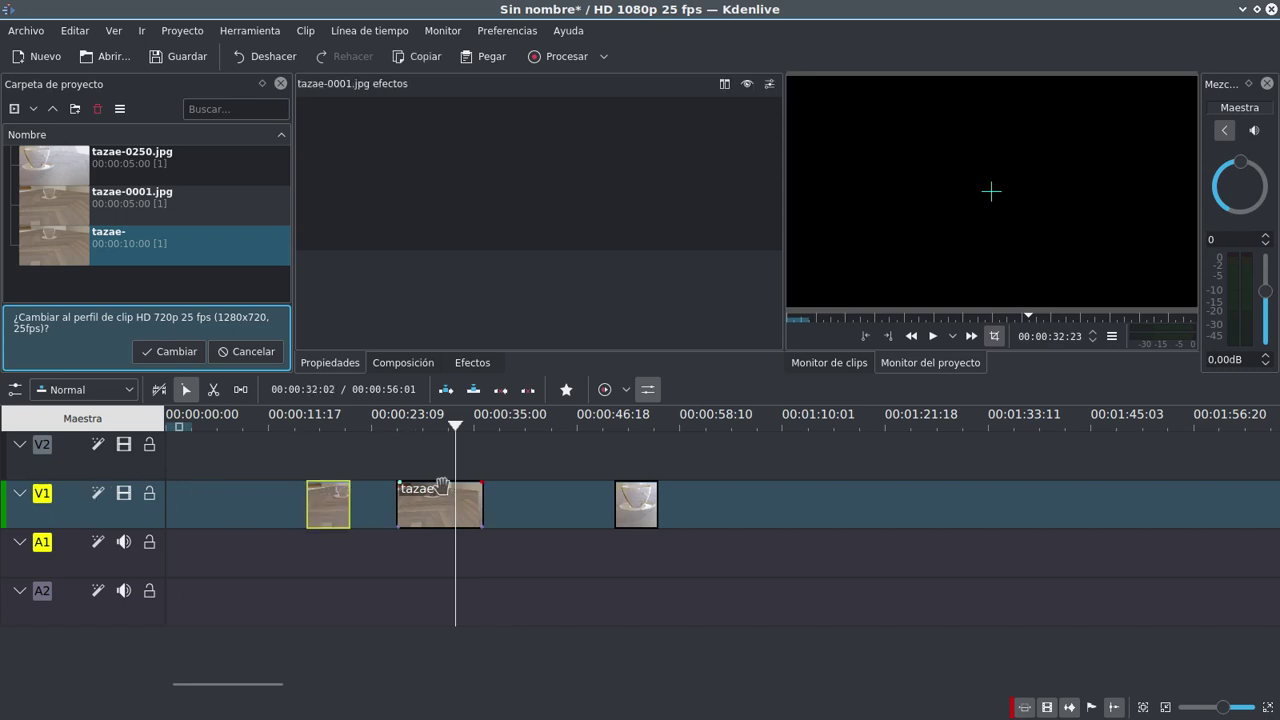
{"action": "left_click", "coordinate": [405, 424]}
{"action": "key", "text": "space"}
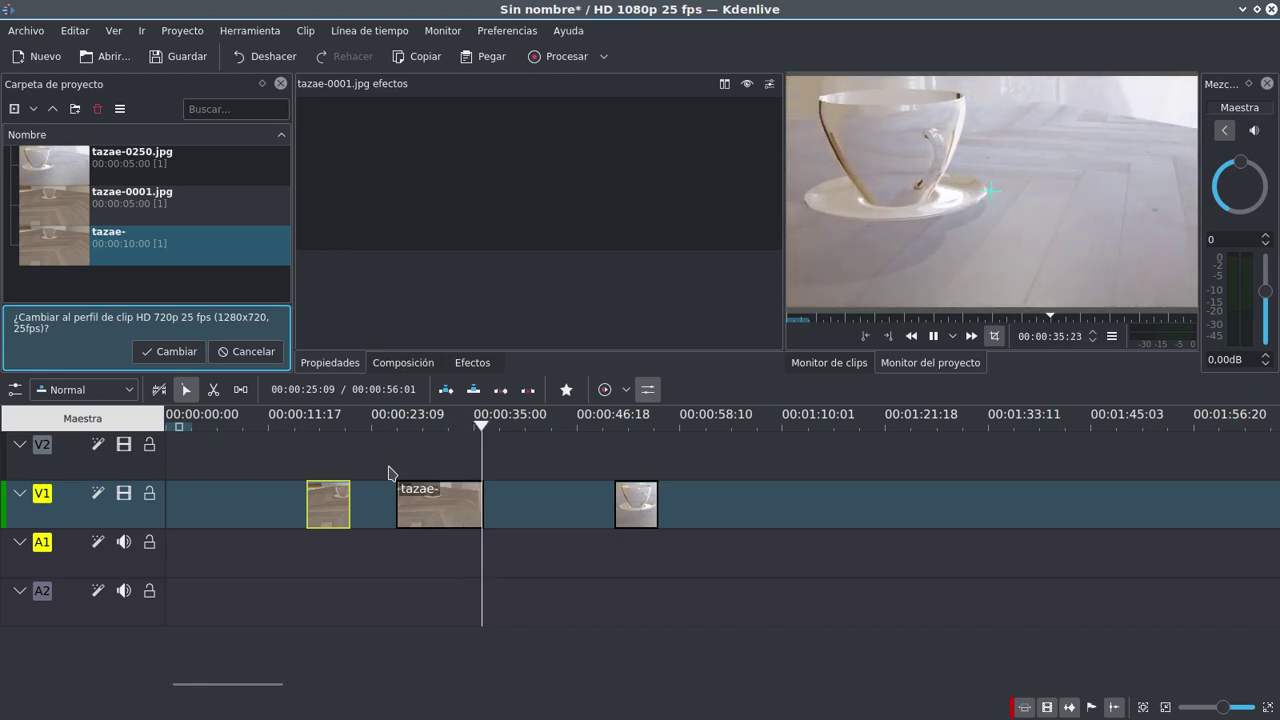
Step: Move tazae-0001.jpg against the start of the tazae- sequence and tazae-0250.jpg against its end on V1
{"action": "left_click_drag", "start_coordinate": [322, 505], "coordinate": [396, 500]}
{"action": "left_click_drag", "start_coordinate": [620, 503], "coordinate": [490, 498]}
{"action": "scroll", "coordinate": [420, 463], "scroll_direction": "up", "scroll_amount": 3}
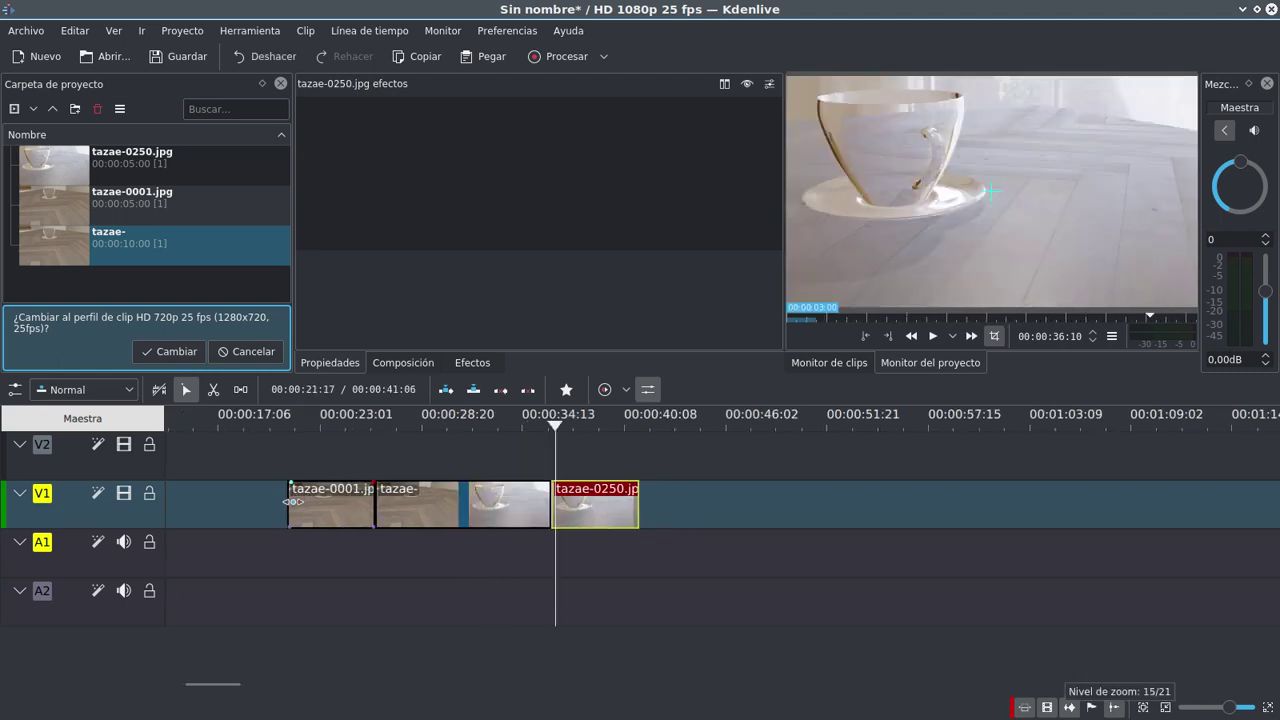
Step: Trim the start of tazae-0001.jpg and the end of tazae-0250.jpg to about one second each, and play the result
{"action": "left_click_drag", "start_coordinate": [298, 502], "coordinate": [364, 502]}
{"action": "scroll", "coordinate": [486, 460], "scroll_direction": "up", "scroll_amount": 2}
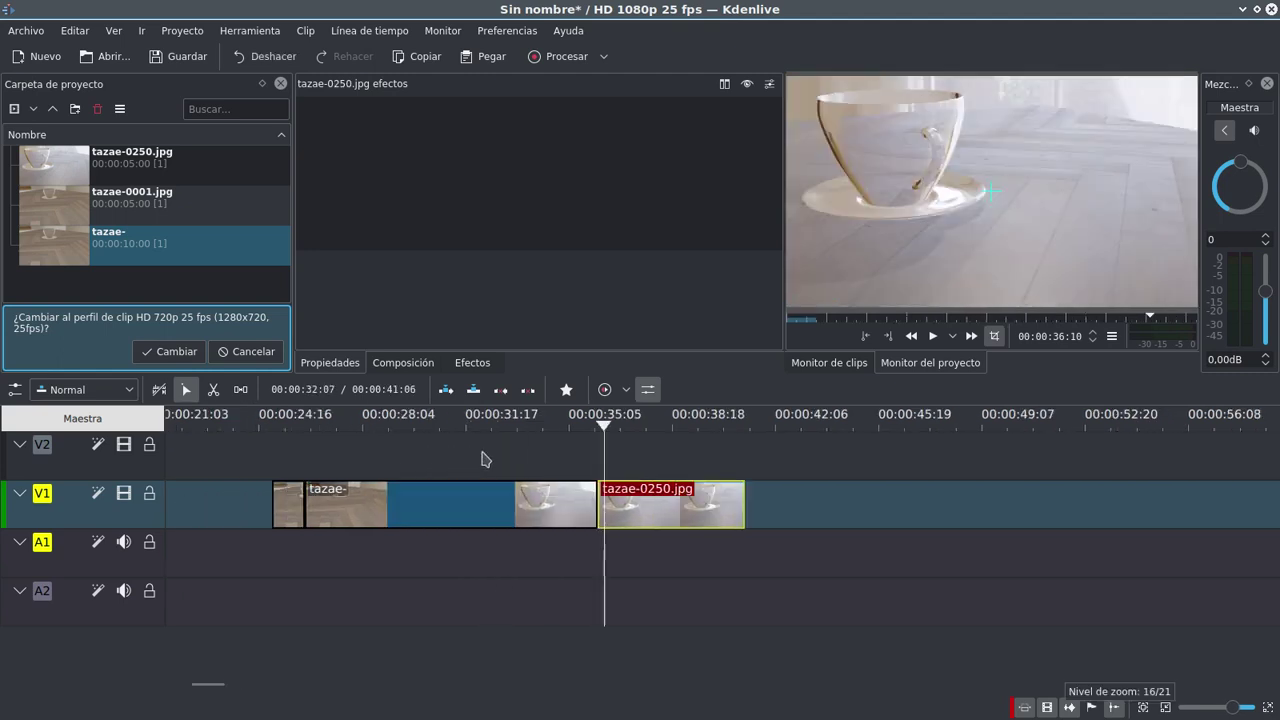
{"action": "left_click", "coordinate": [748, 506]}
{"action": "left_click", "coordinate": [741, 506]}
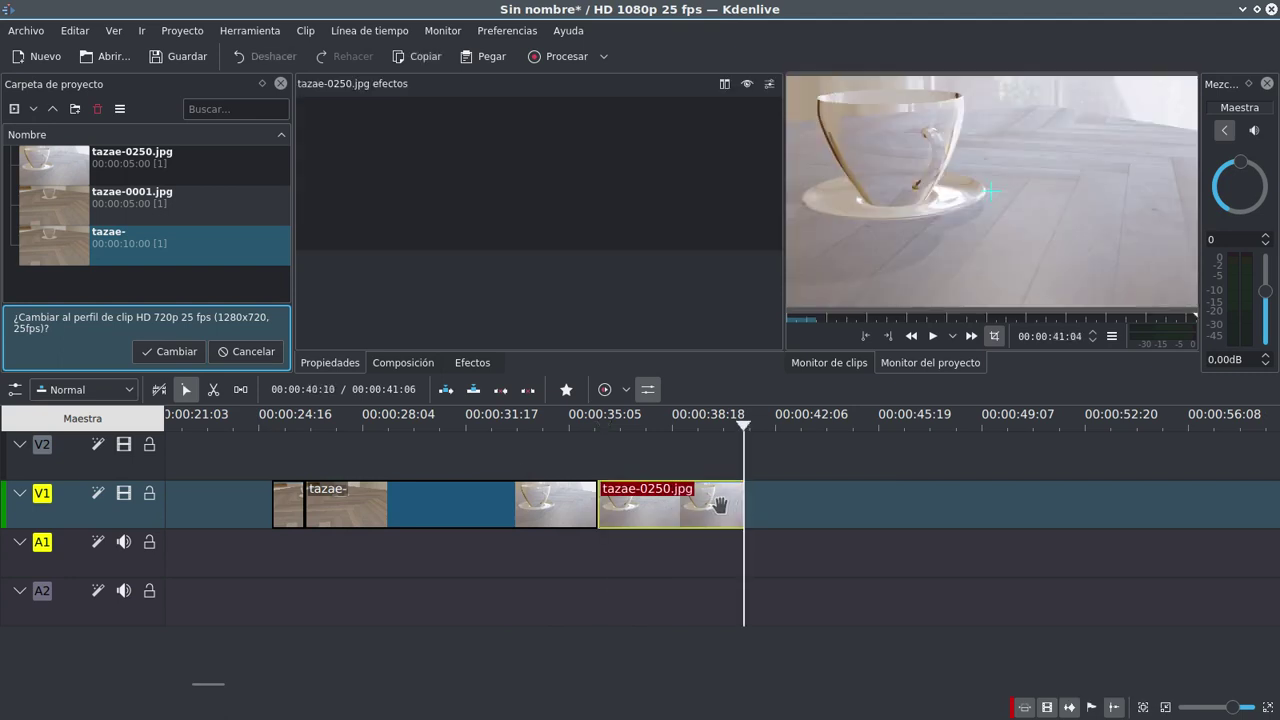
{"action": "left_click_drag", "start_coordinate": [744, 507], "coordinate": [629, 506]}
{"action": "left_click_drag", "start_coordinate": [295, 458], "coordinate": [285, 462]}
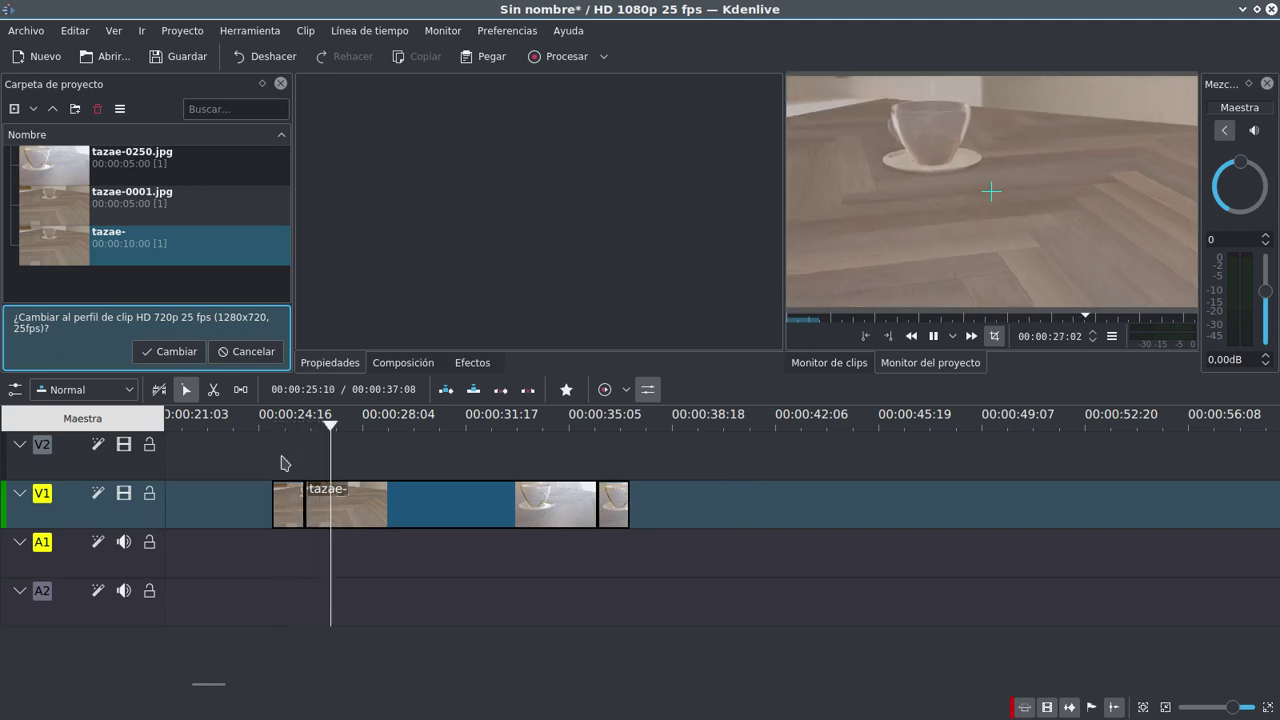
{"action": "key", "text": "space"}
Step: Move the timeline zone to the start of the clips on V1 and set the playhead to 00:00:31:02
{"action": "scroll", "coordinate": [333, 471], "scroll_direction": "left", "scroll_amount": 3}
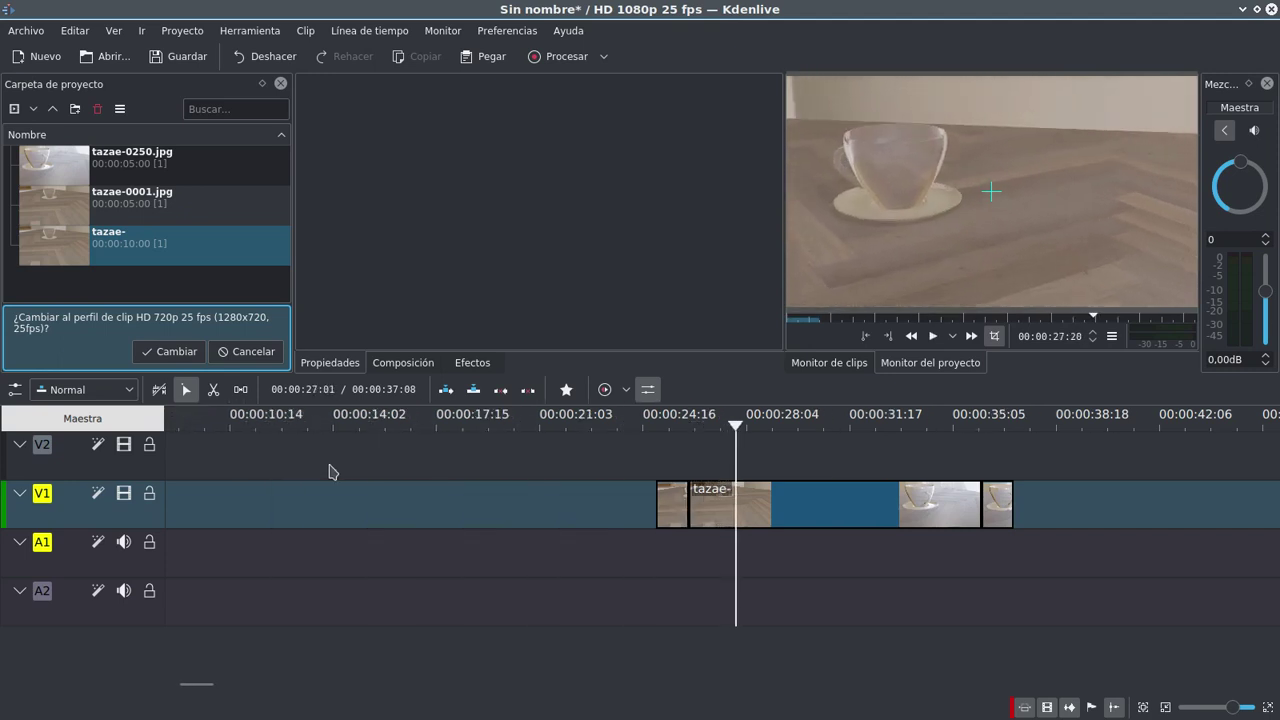
{"action": "scroll", "coordinate": [333, 471], "scroll_direction": "down", "scroll_amount": 1, "text": "ctrl"}
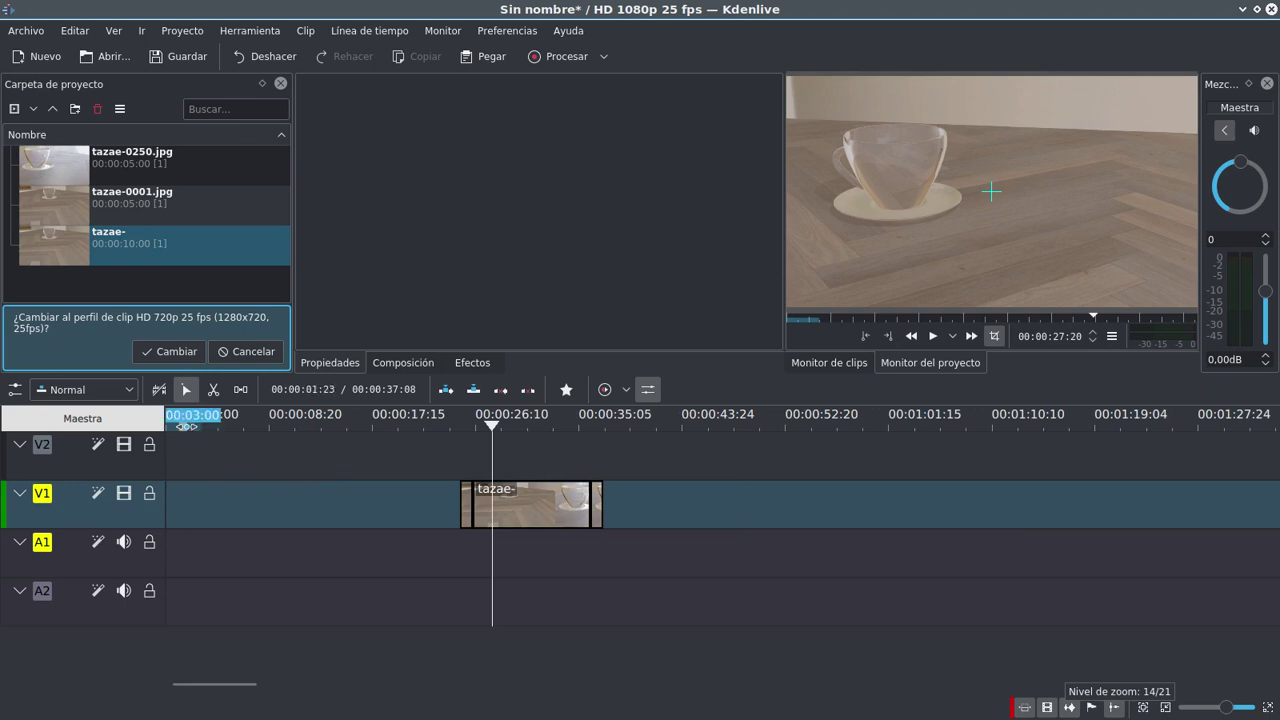
{"action": "left_click_drag", "start_coordinate": [183, 426], "coordinate": [477, 428]}
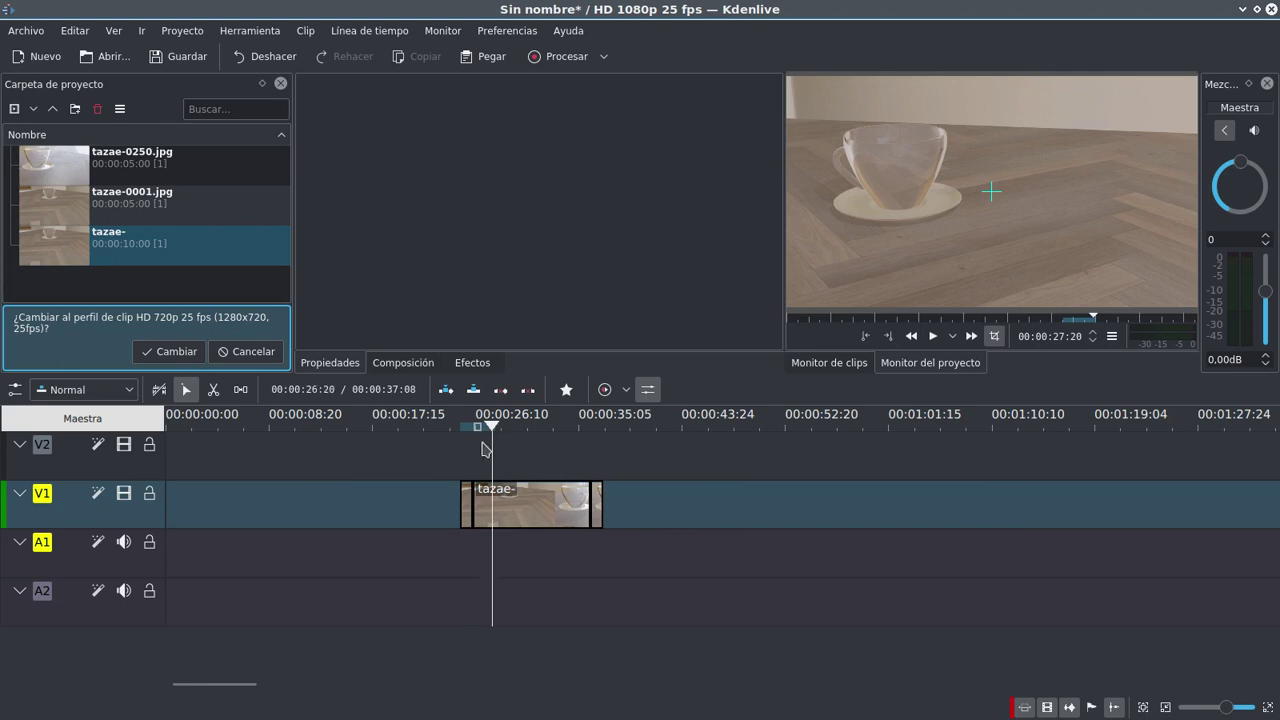
{"action": "left_click", "coordinate": [530, 469]}
{"action": "scroll", "coordinate": [497, 468], "scroll_direction": "up", "scroll_amount": 1, "text": "ctrl"}
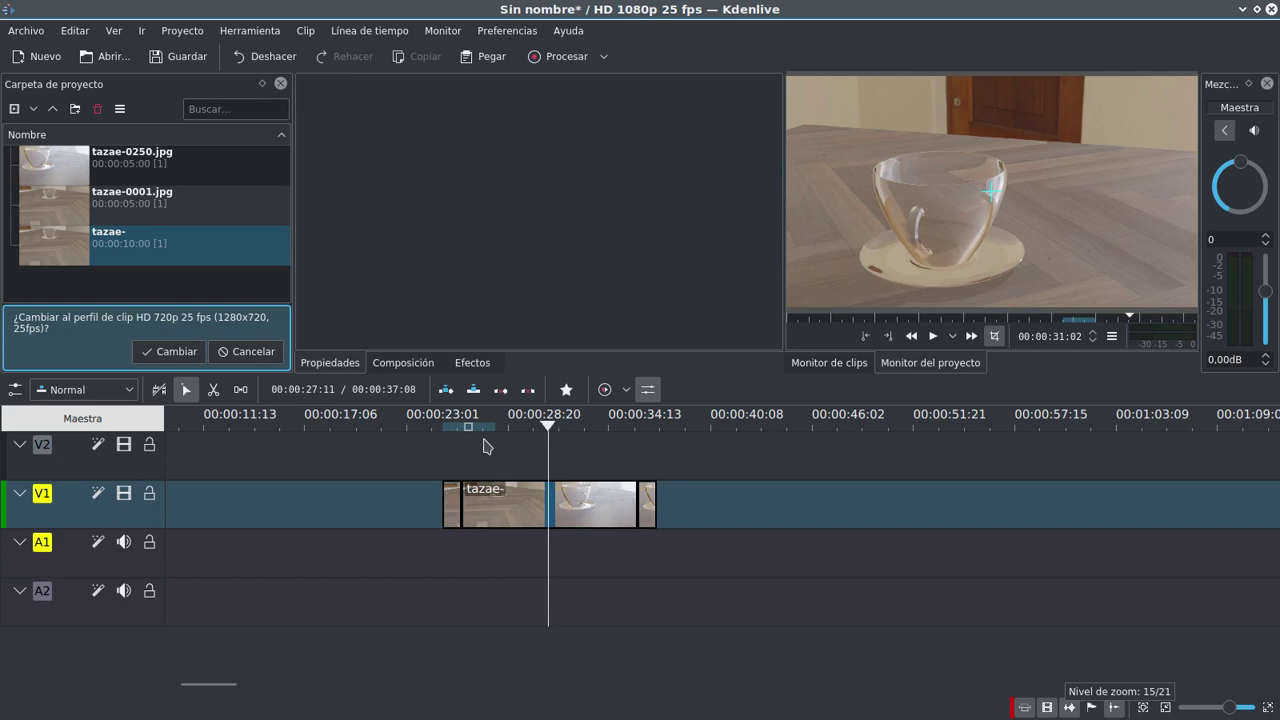
{"action": "mouse_move", "coordinate": [800, 210]}
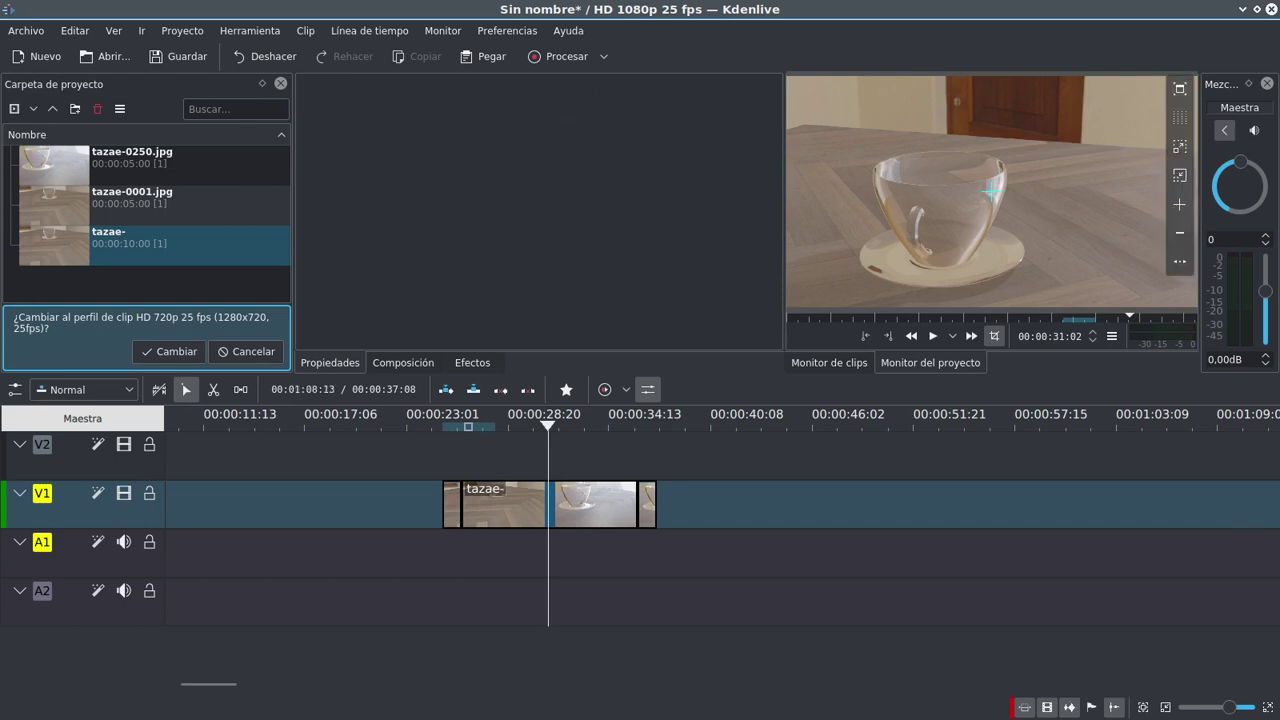